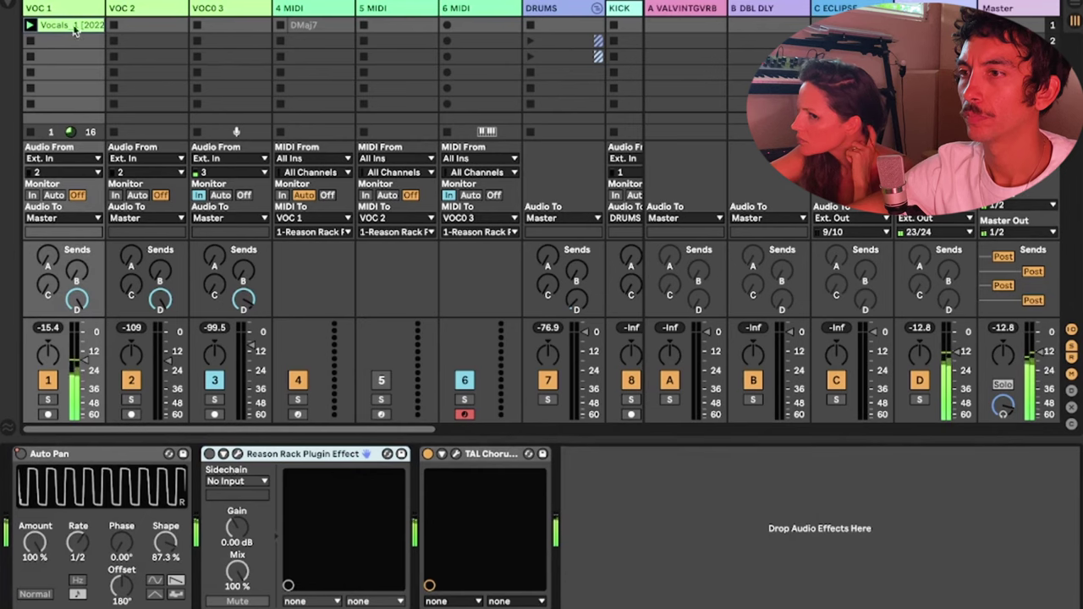
Enable the Reason Rack Plugin Effect on the VOC 1 track and open its BV-X vocoder window.
left_click(76, 30)
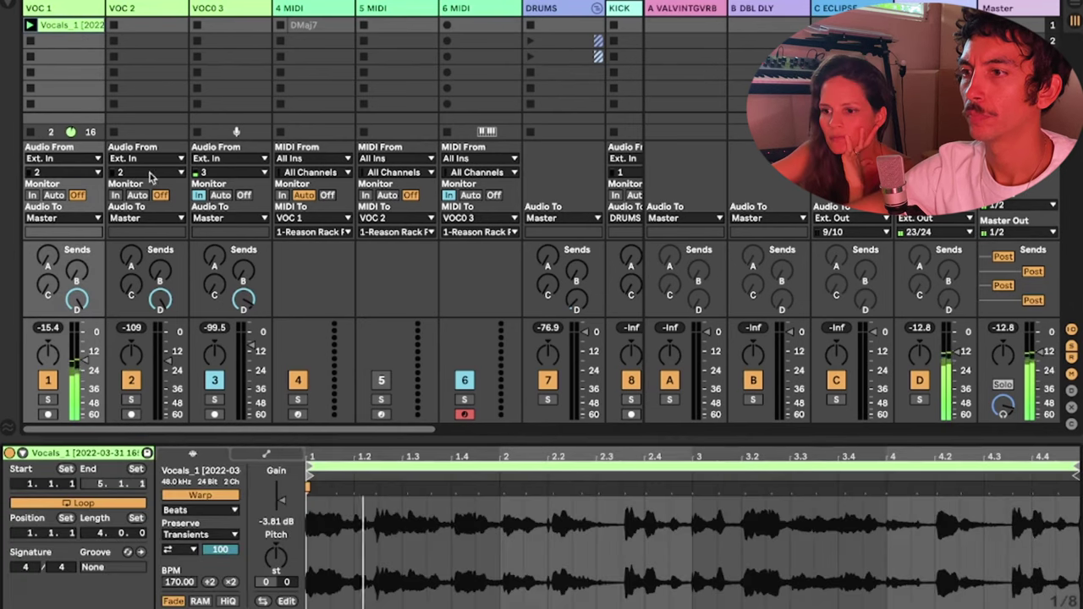
key("shift+Tab")
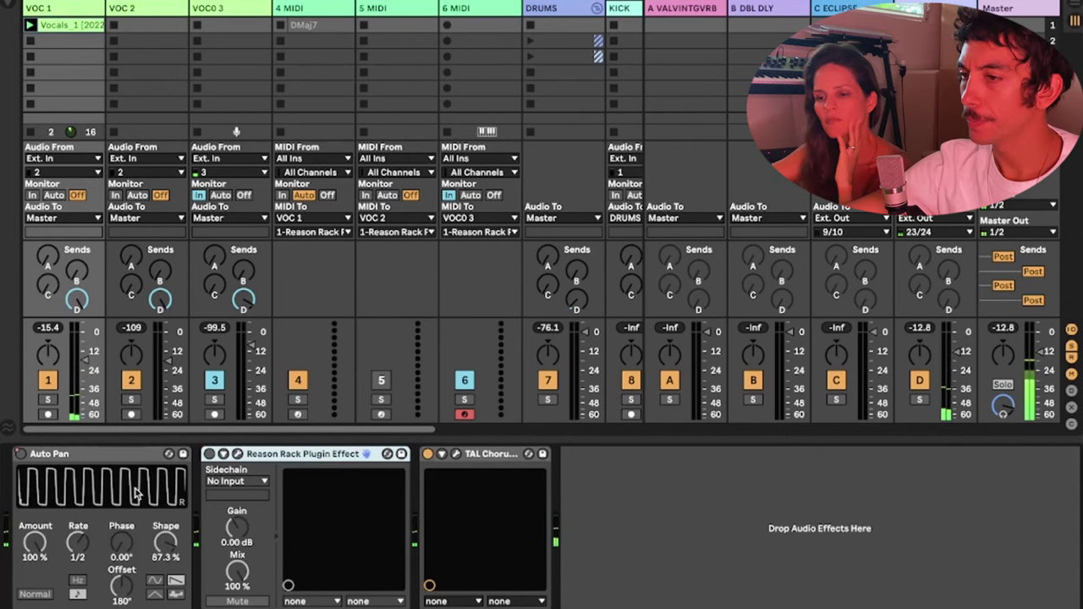
left_click(209, 455)
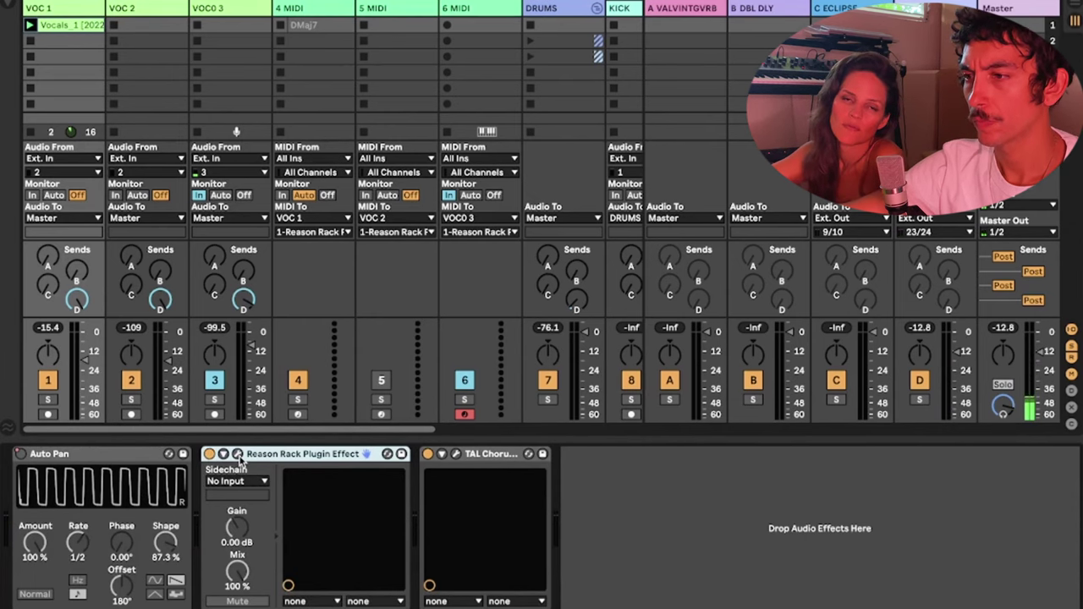
left_click(239, 455)
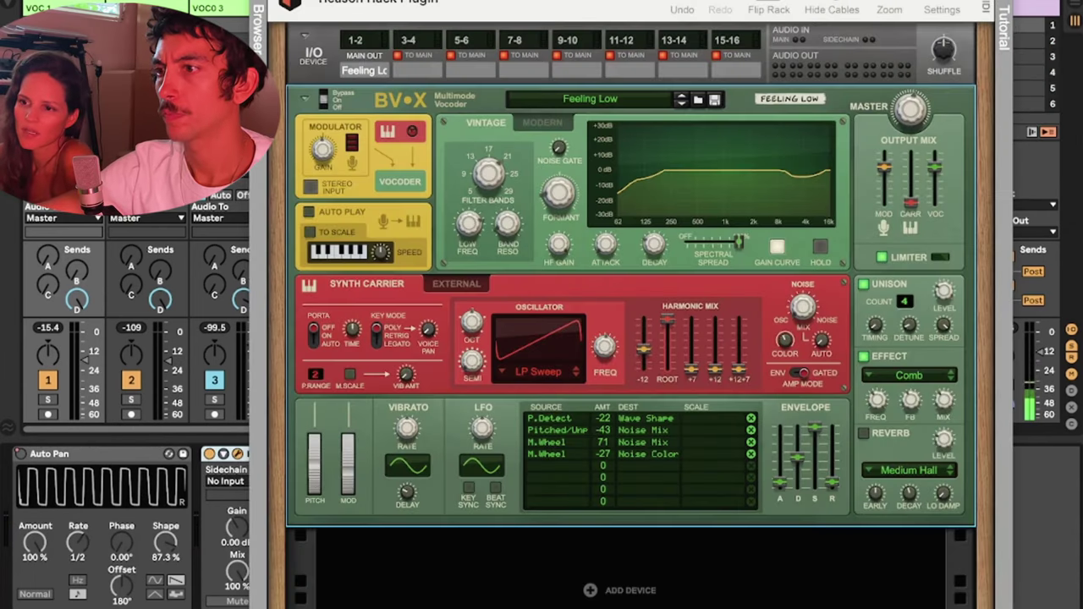
mouse_move(504, 9)
left_mouse_down()
mouse_move(515, 50)
mouse_move(505, 11)
left_mouse_up()
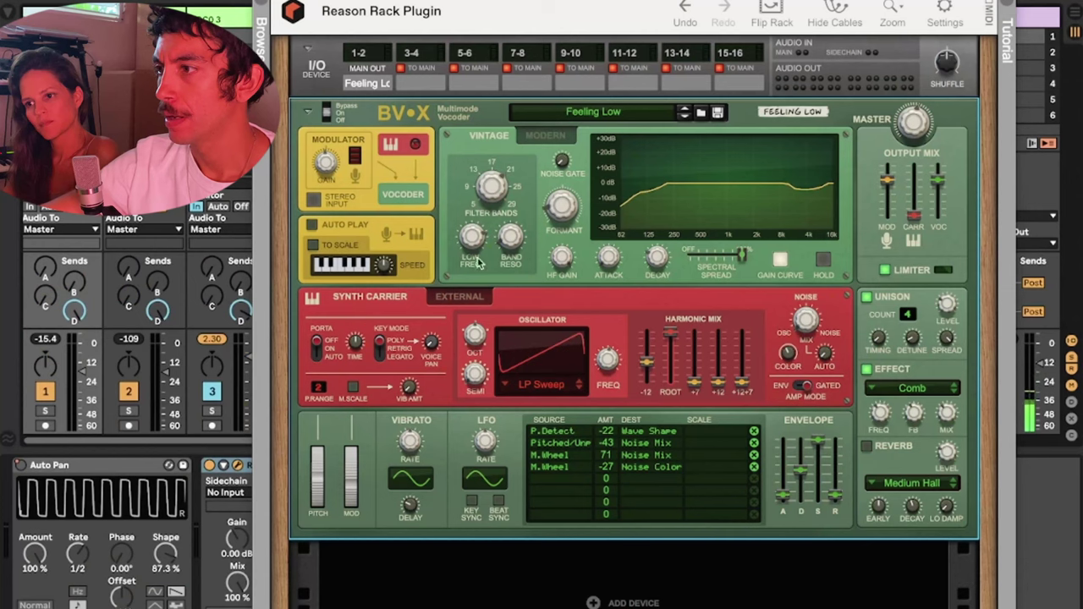
Lower the vocoder level in the BV-X output mix to minimum and check the modulator and carrier levels.
left_click_drag(938, 180, 939, 227)
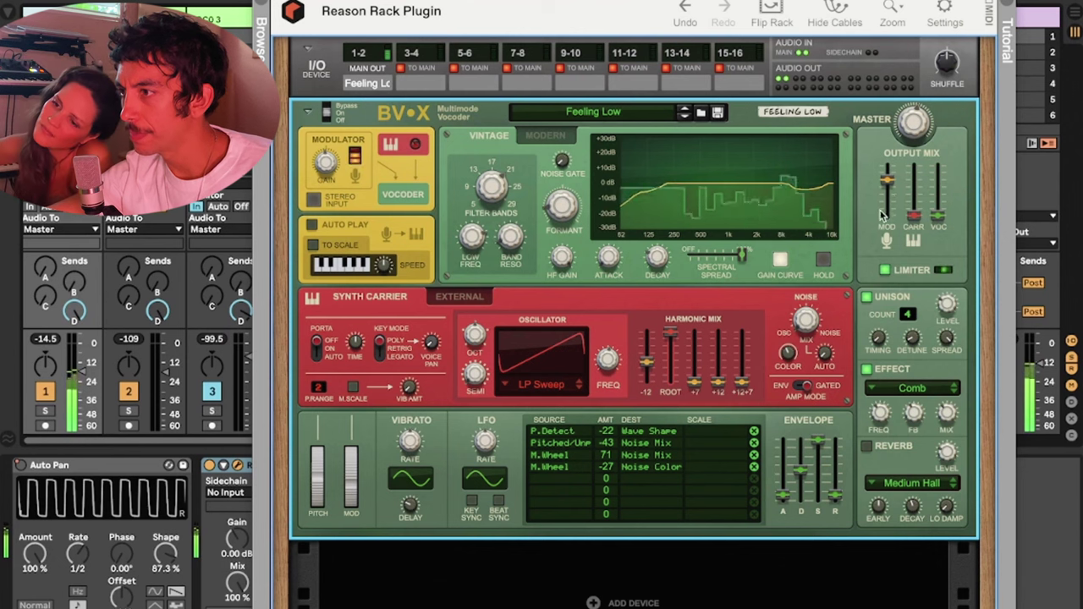
mouse_move(887, 188)
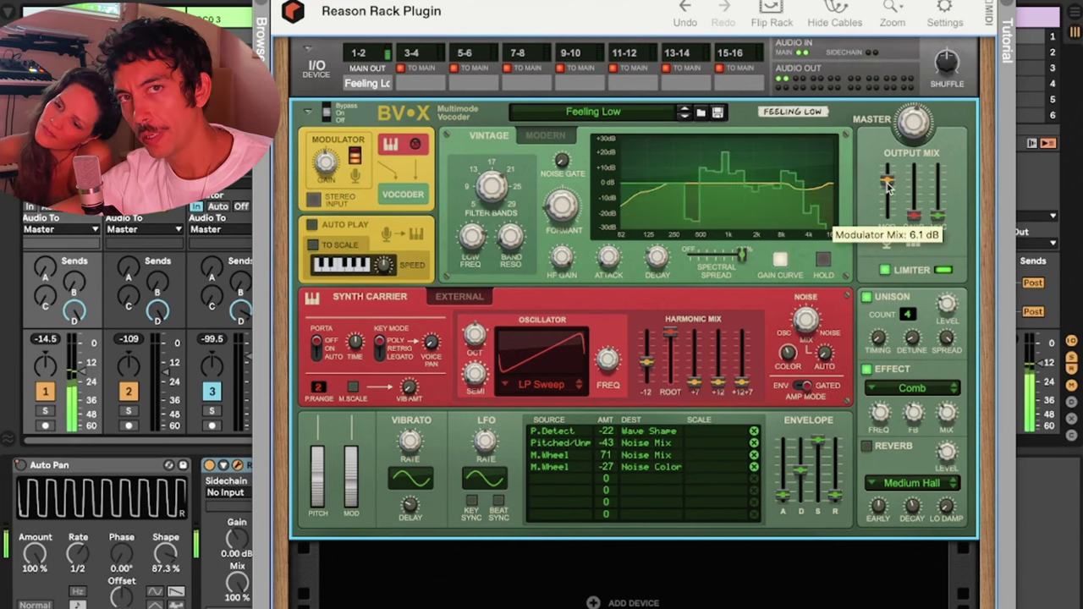
mouse_move(916, 219)
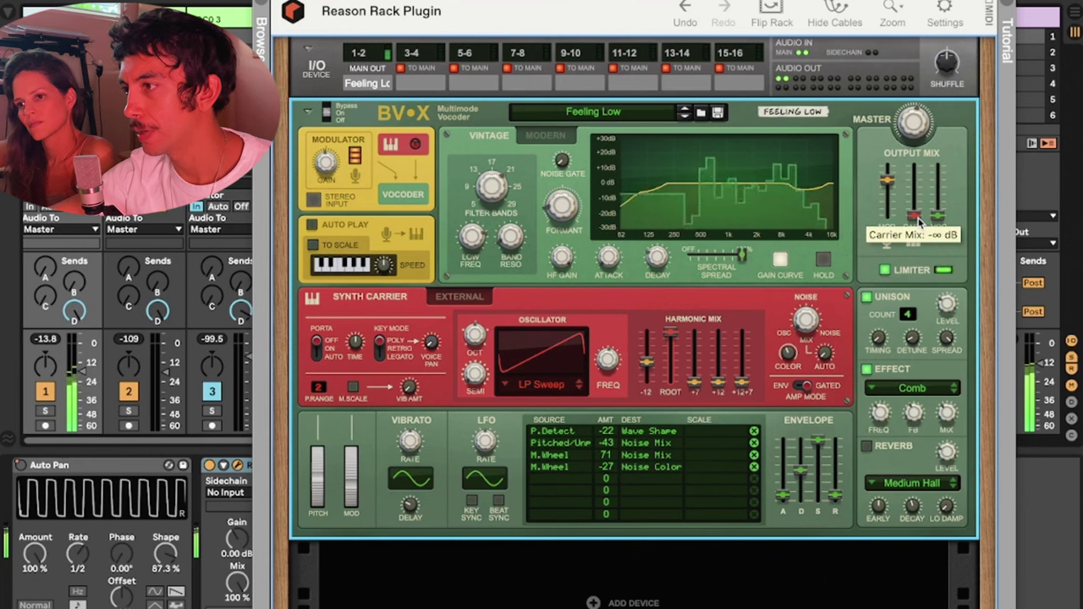
mouse_move(919, 222)
left_mouse_down()
mouse_move(920, 183)
mouse_move(920, 218)
left_mouse_up()
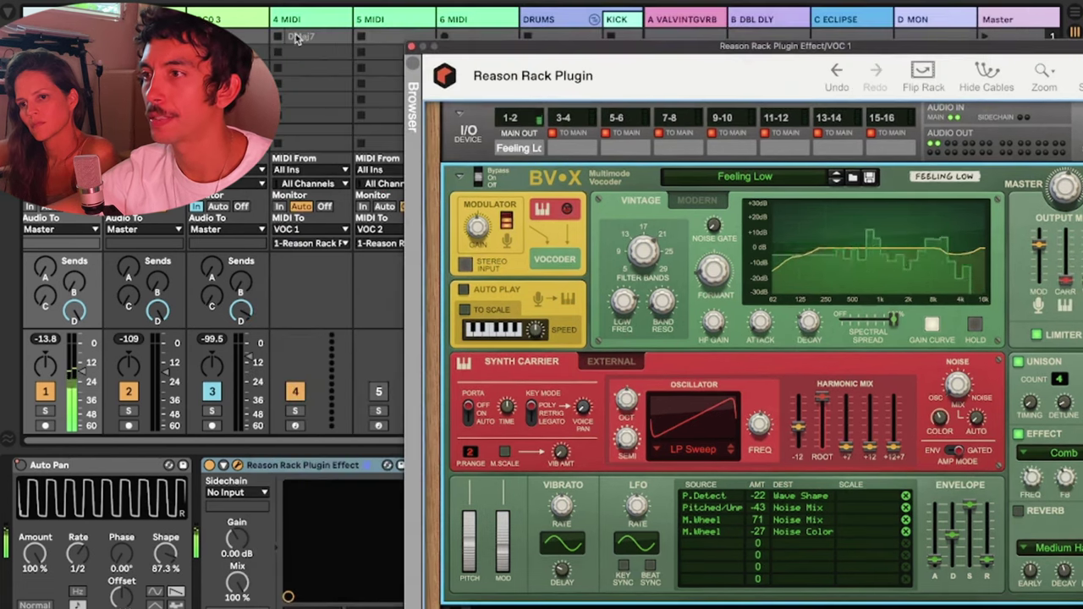
Activate the DMaj7 clip on the 4 MIDI track and launch it, with the VOC 1 vocoder window showing.
left_click(301, 38)
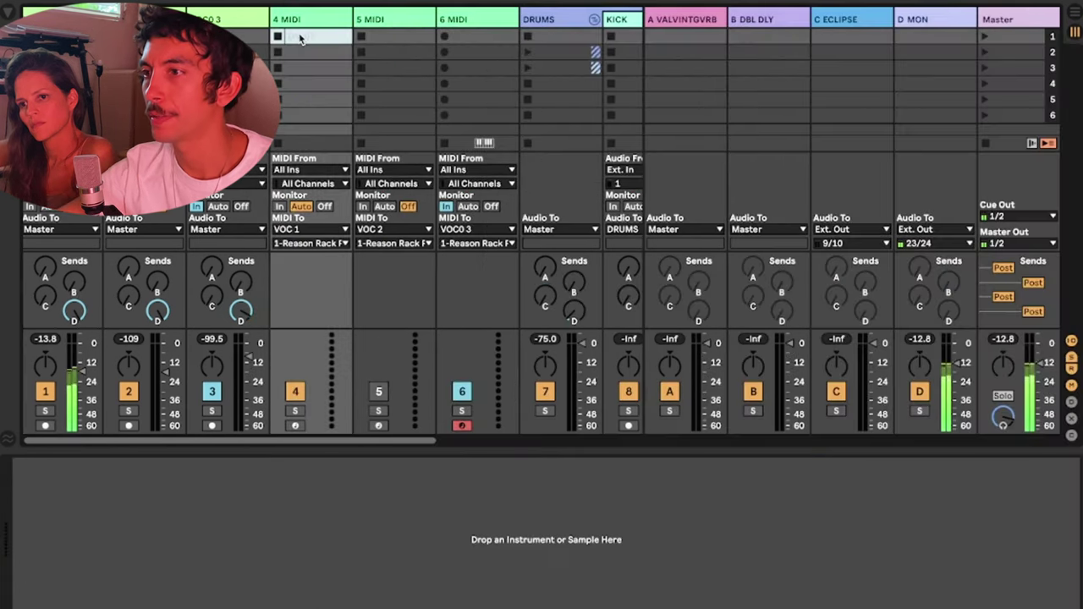
key("ctrl+v")
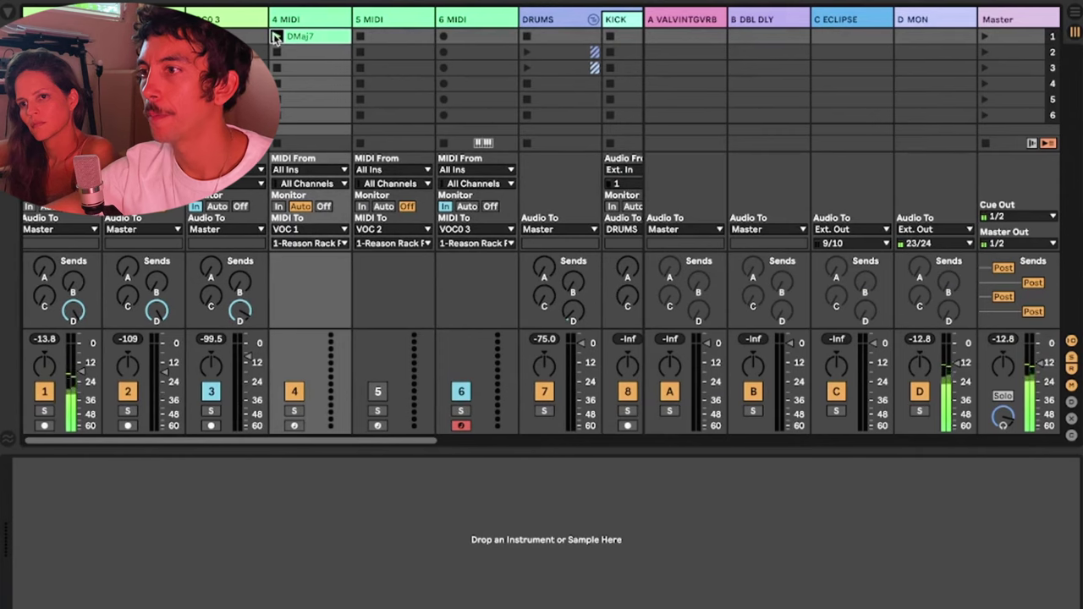
left_click(275, 37)
key("Left")
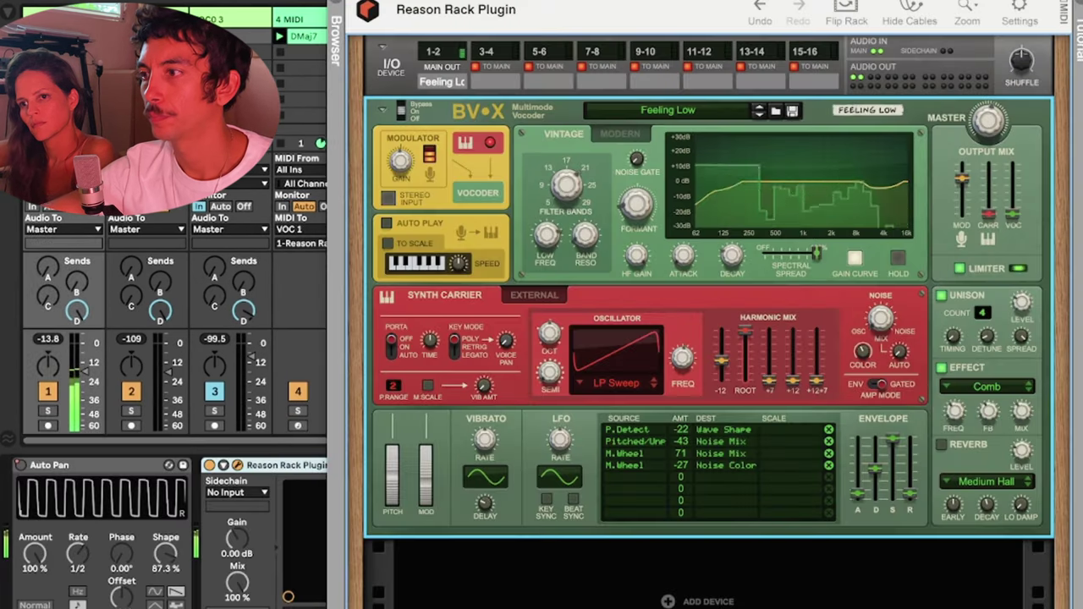
Audition the carrier in the output mix, return it to minimum, raise the vocoder level, and adjust the formant shift.
left_click_drag(982, 215, 1005, 199)
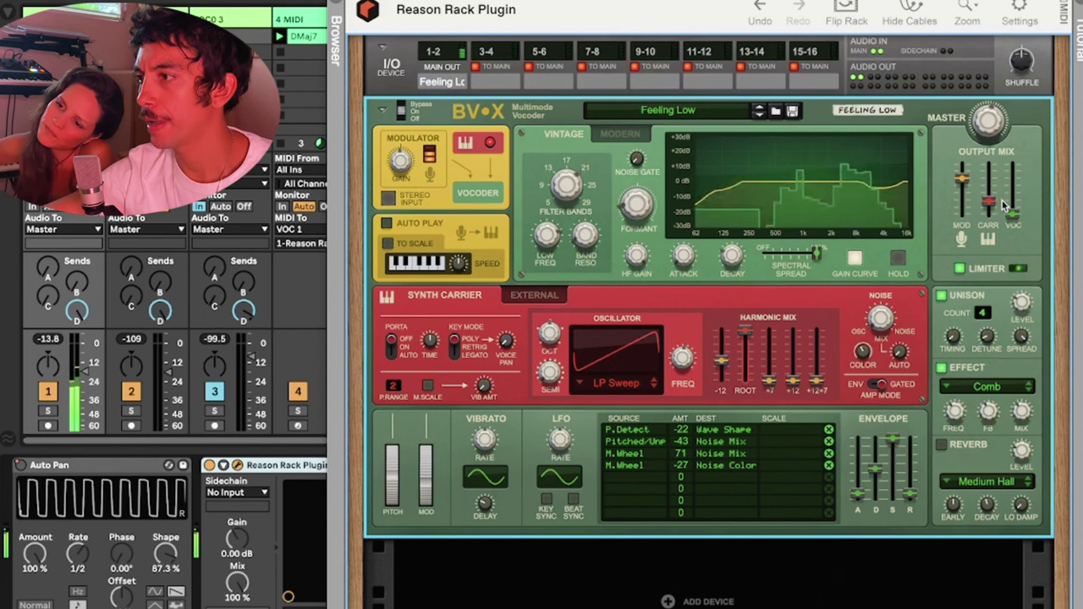
mouse_move(1002, 200)
left_mouse_down()
mouse_move(1003, 213)
mouse_move(1020, 191)
left_mouse_up()
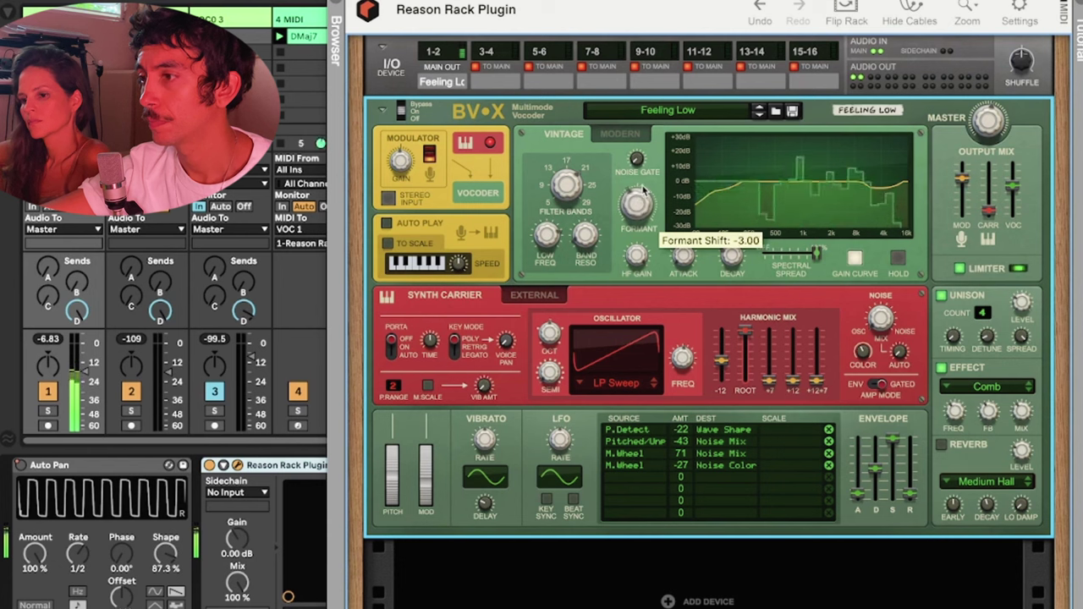
mouse_move(640, 196)
left_mouse_down()
mouse_move(650, 176)
mouse_move(645, 196)
left_mouse_up()
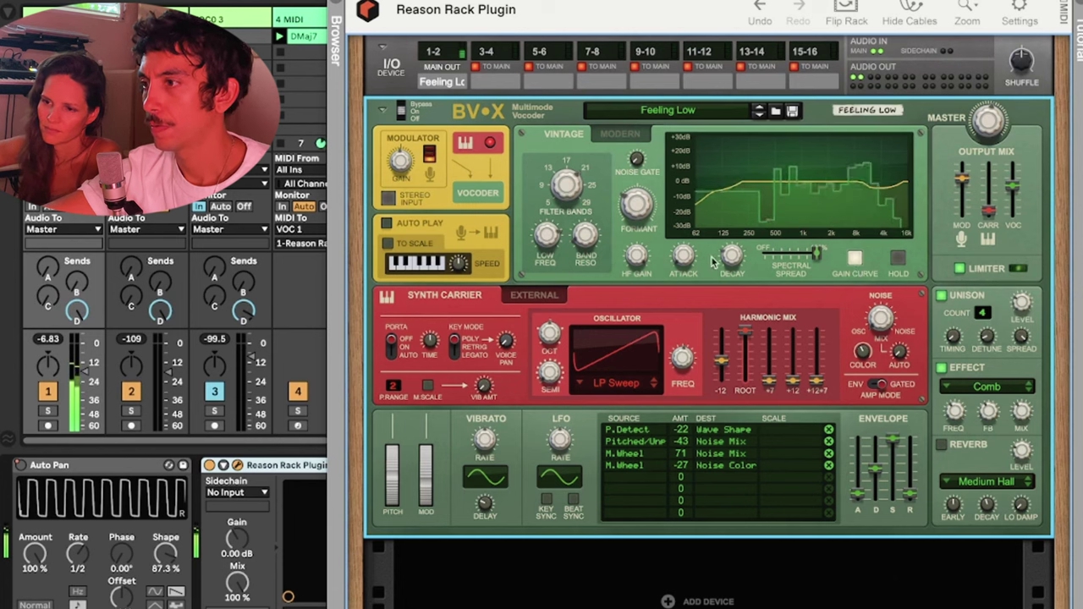
mouse_move(732, 263)
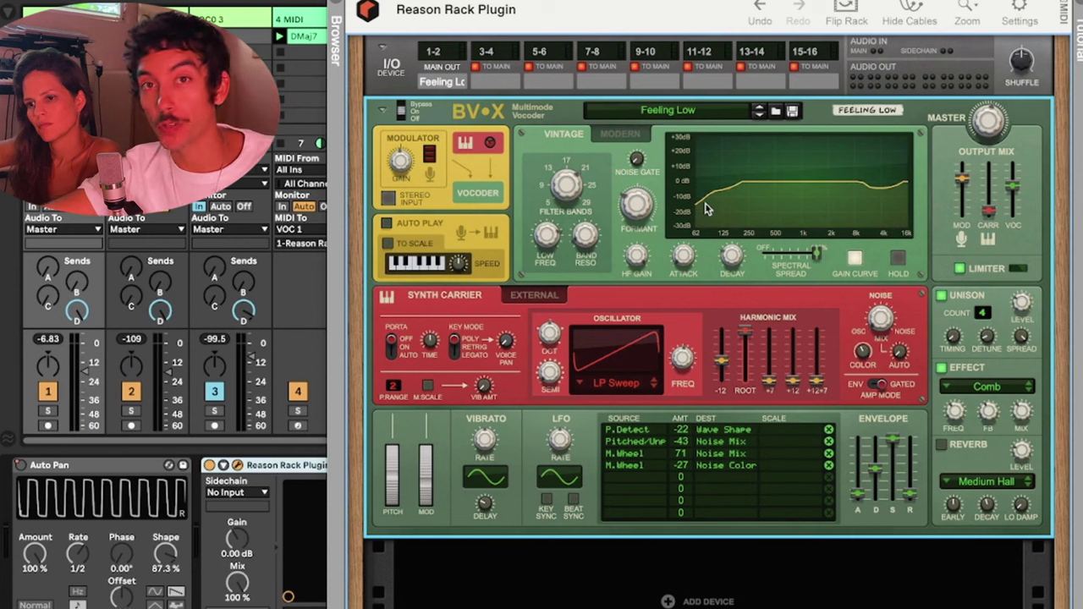
Compare the Modern and Vintage vocoder modes with different formant shifts, finishing in Vintage mode.
left_click(619, 135)
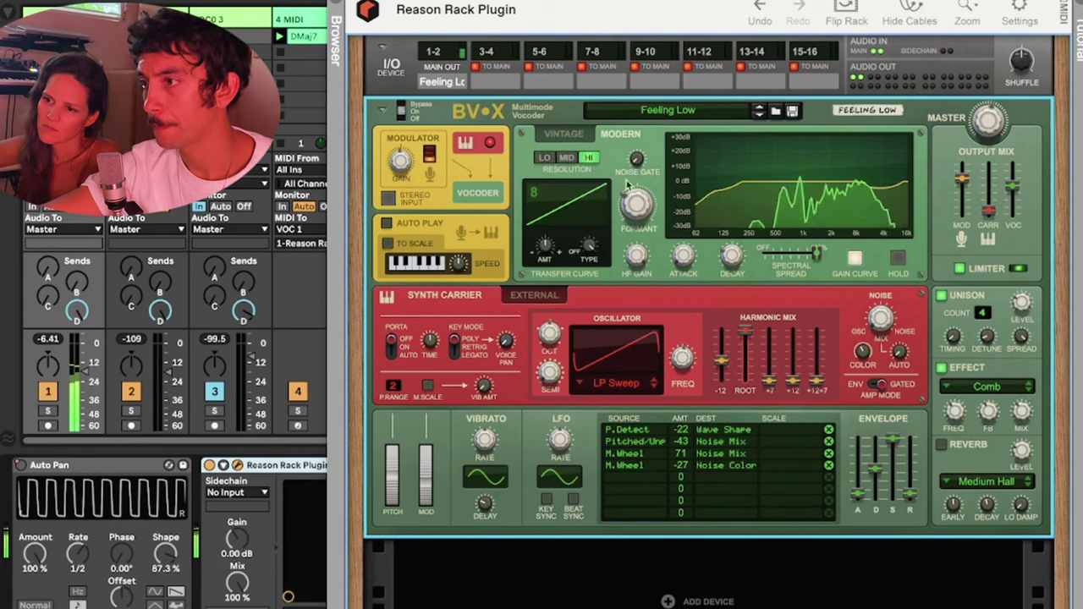
mouse_move(632, 203)
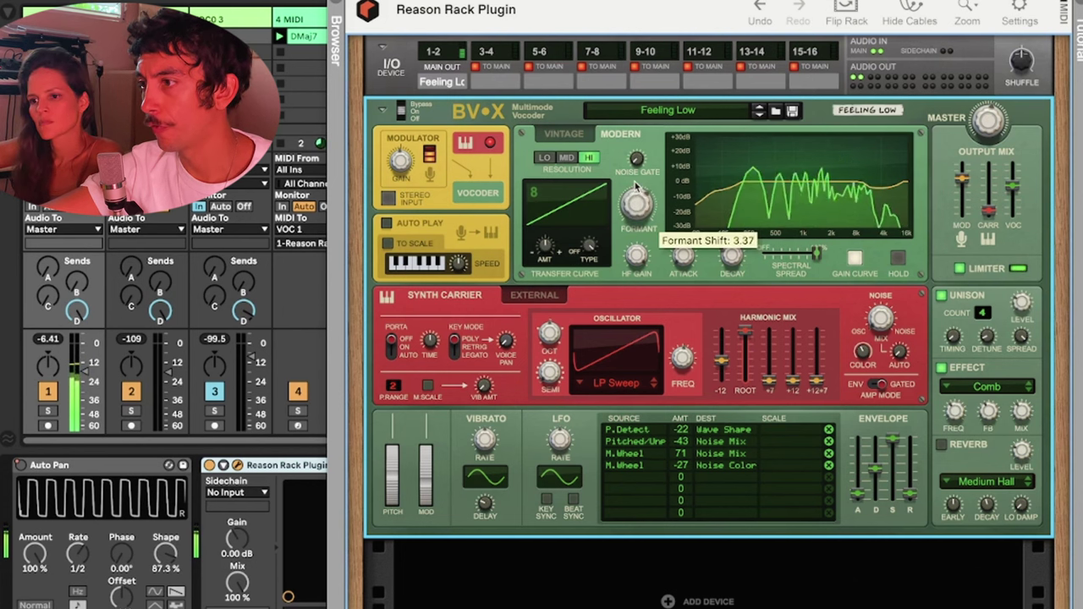
left_click_drag(636, 172, 640, 206)
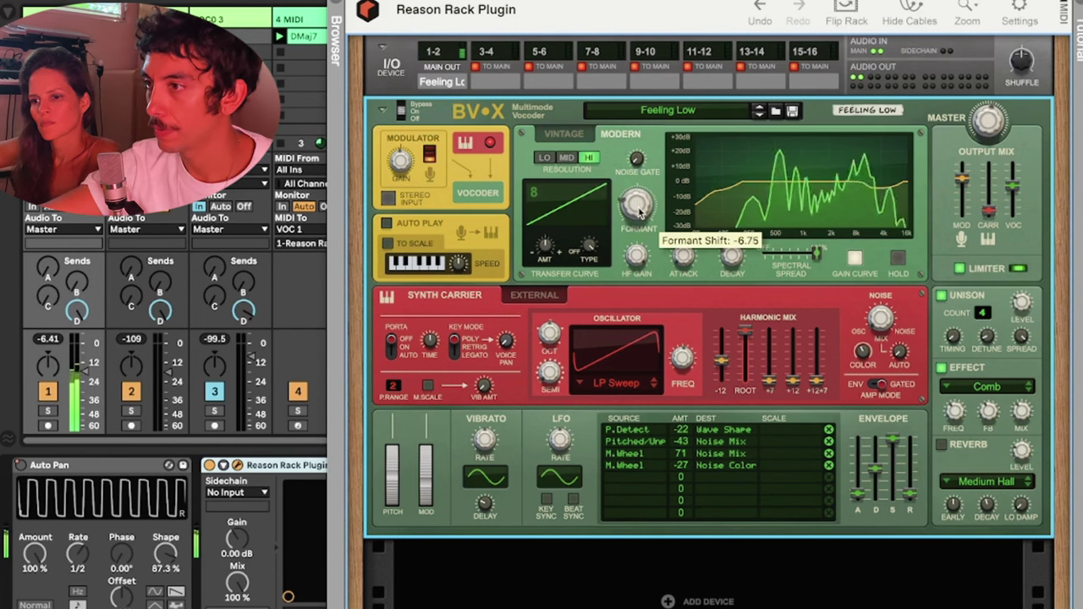
left_click(580, 137)
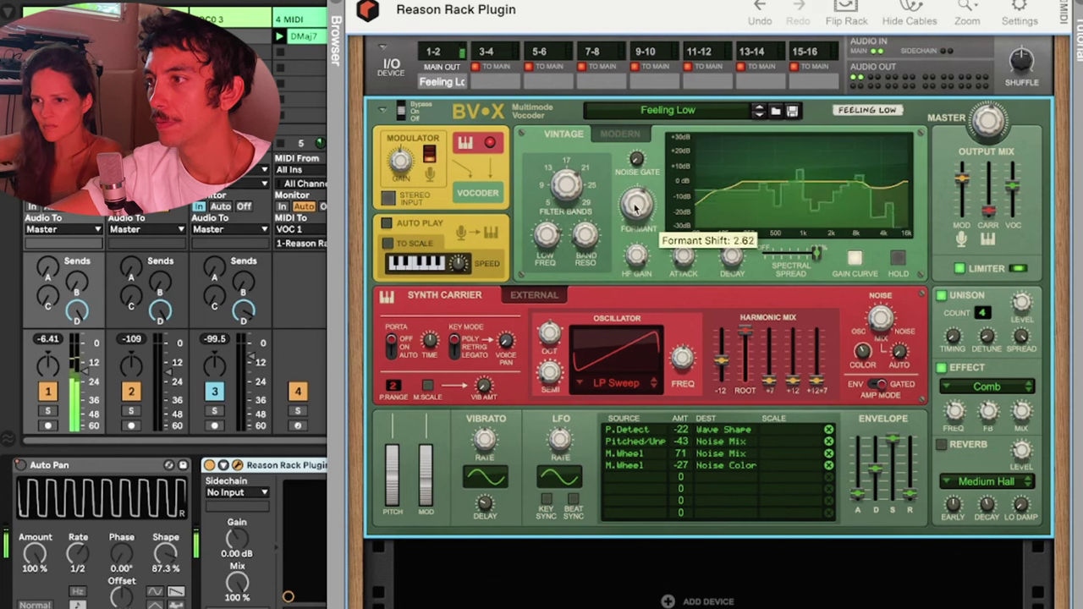
left_click_drag(634, 219, 636, 211)
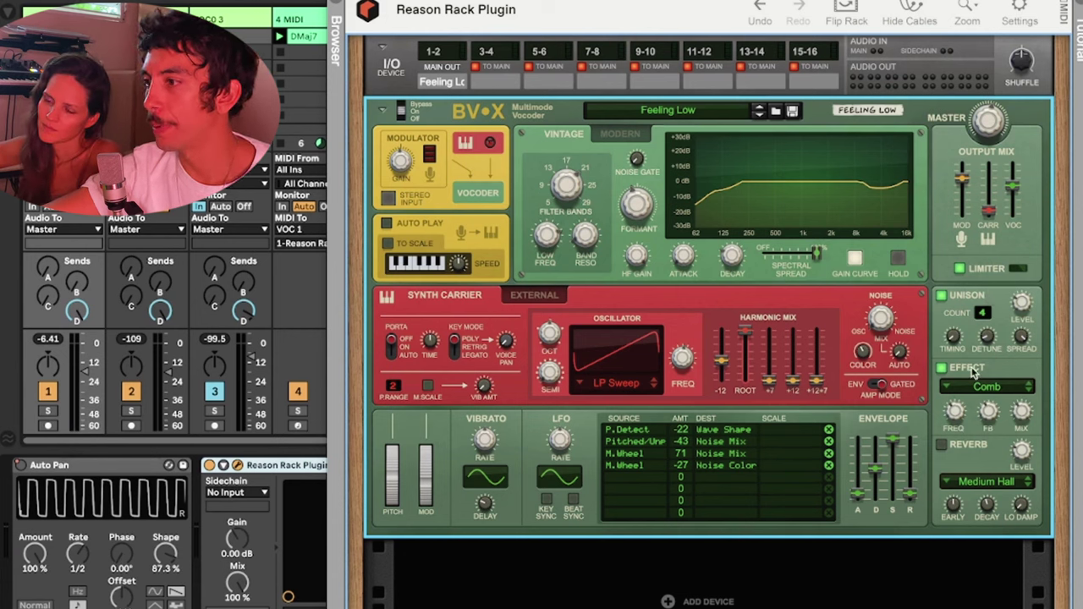
Review the available effect types in the vocoder's Effect section, keeping Comb selected.
left_click(1013, 388)
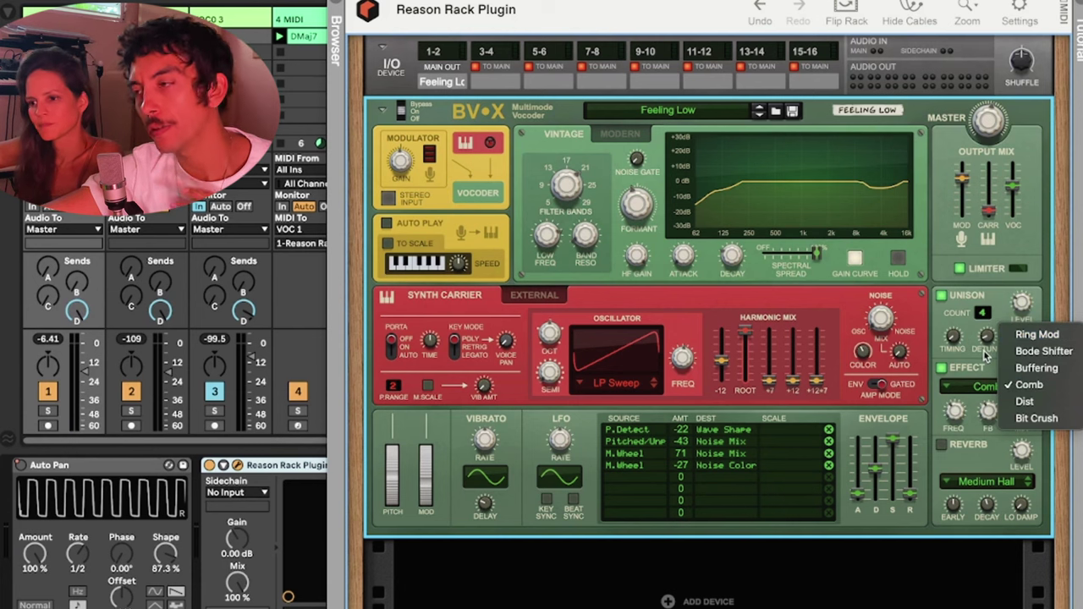
left_click(984, 355)
left_click(1025, 388)
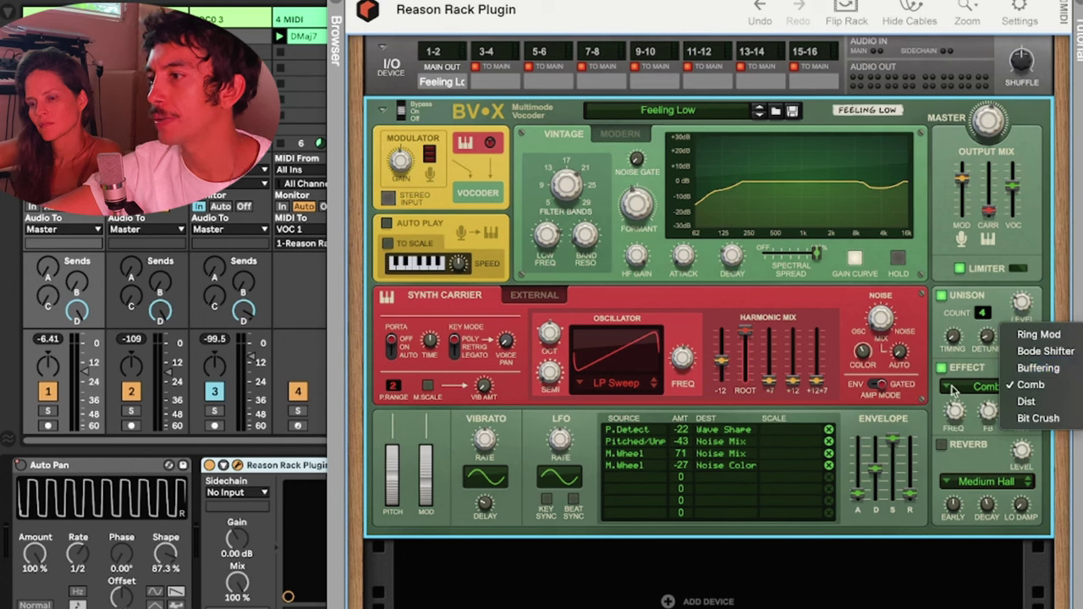
left_click(978, 391)
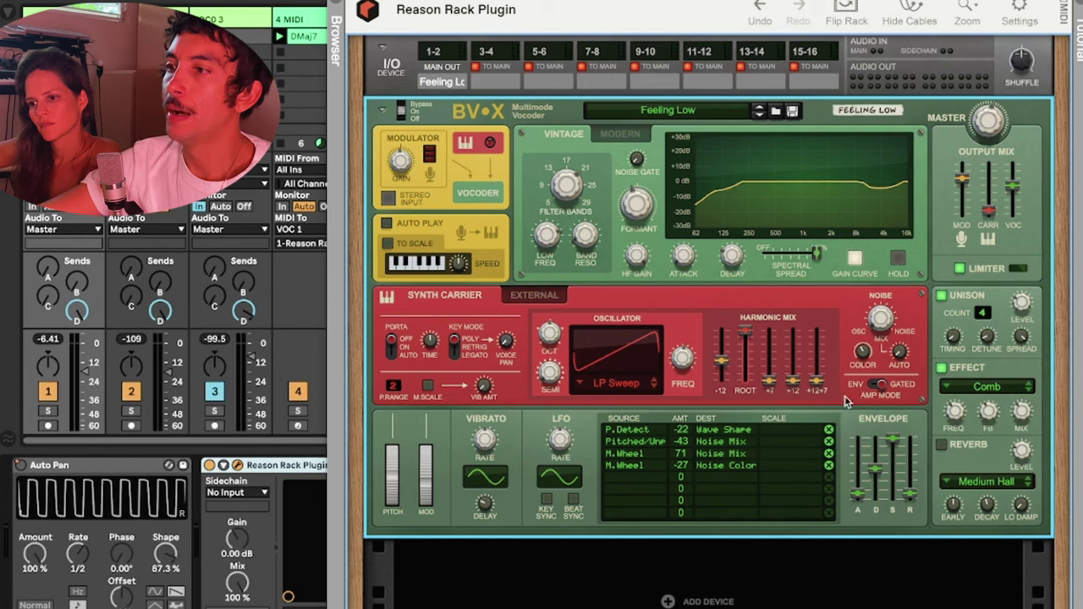
Show the External carrier mode and its carrier inputs on the back of the rack, and return to the front.
left_click(540, 296)
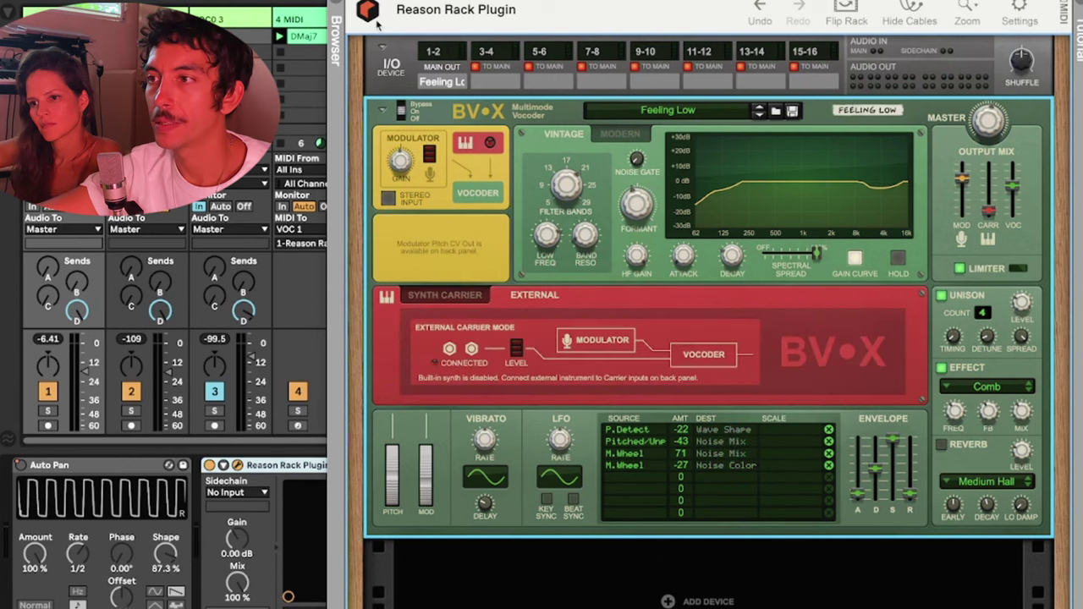
left_click(857, 22)
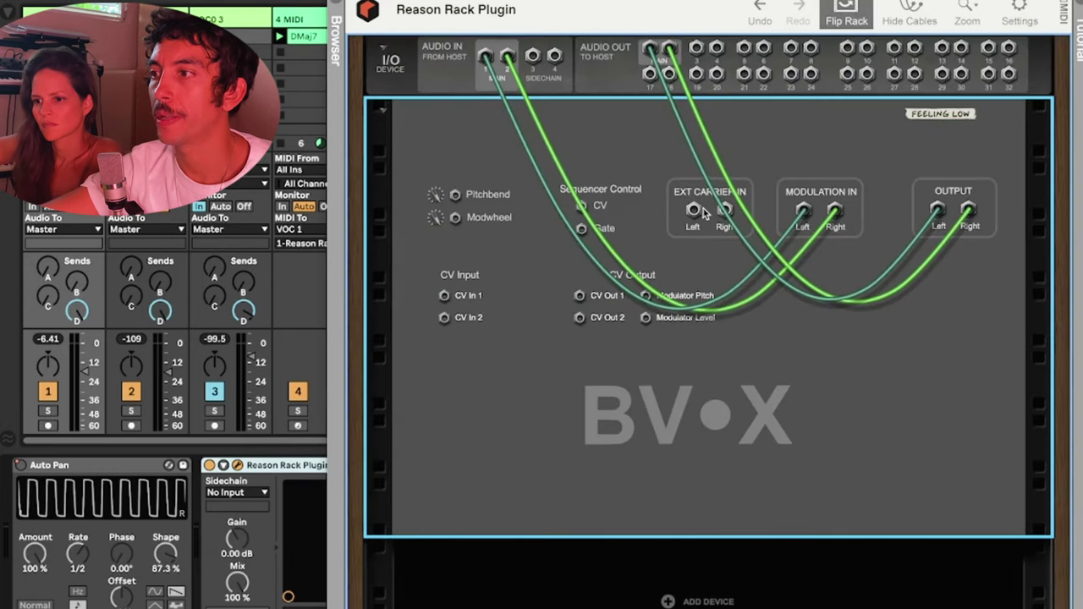
left_click(857, 15)
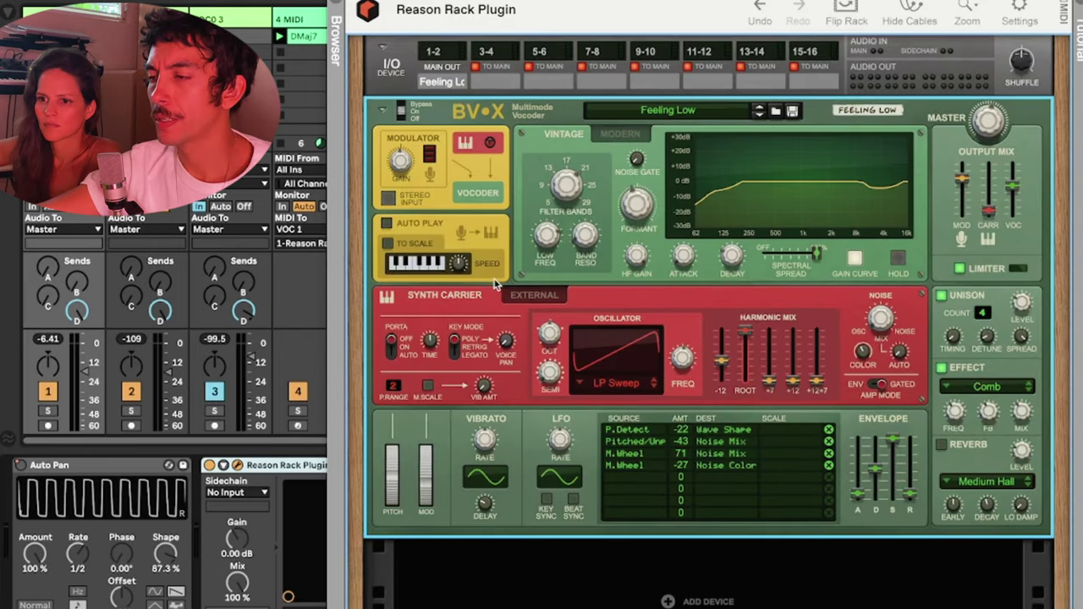
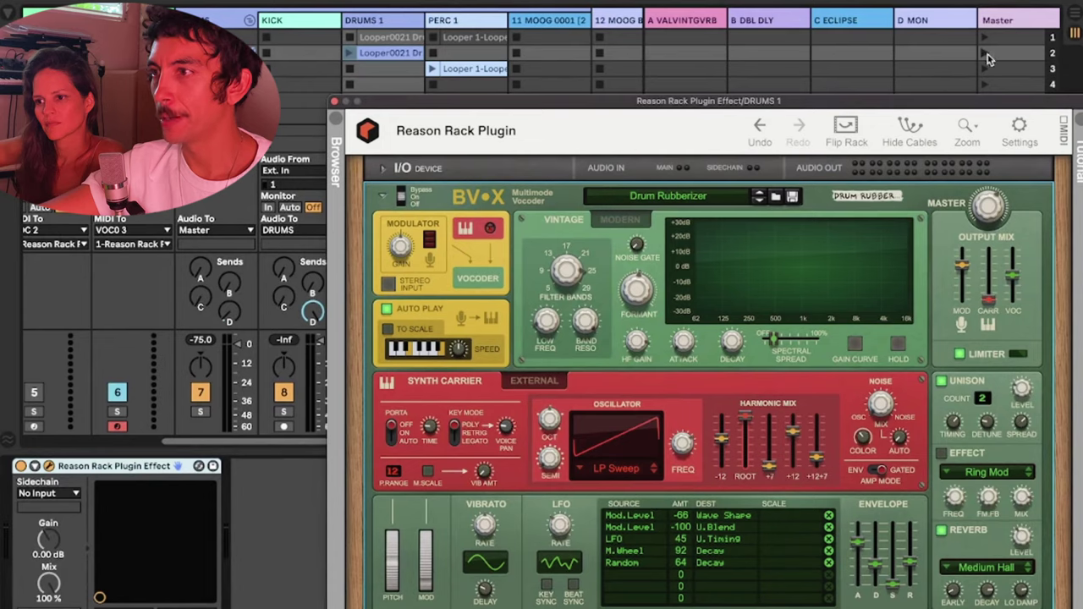
Launch scene 2 and briefly check the BV-X vocoder on the VOC 1 track.
left_click(985, 54)
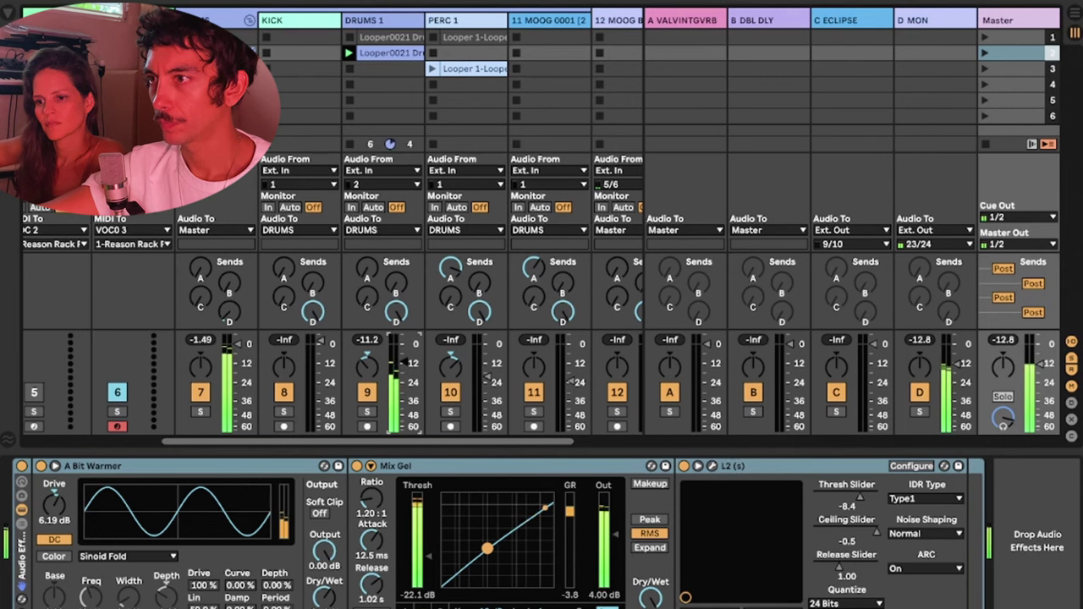
scroll(542, 220, "left", 5)
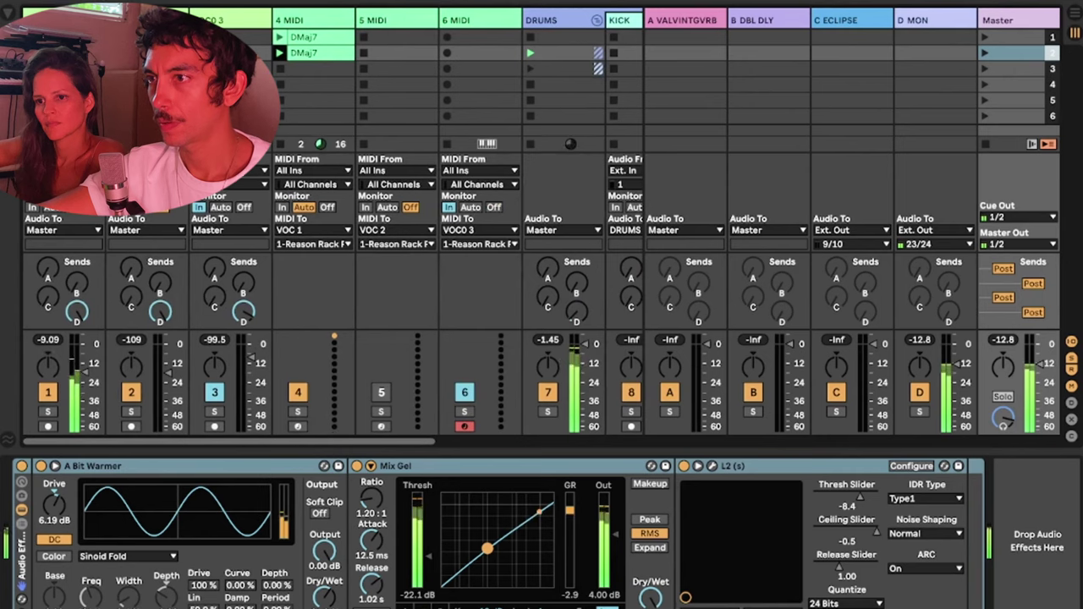
key("ctrl+alt+p")
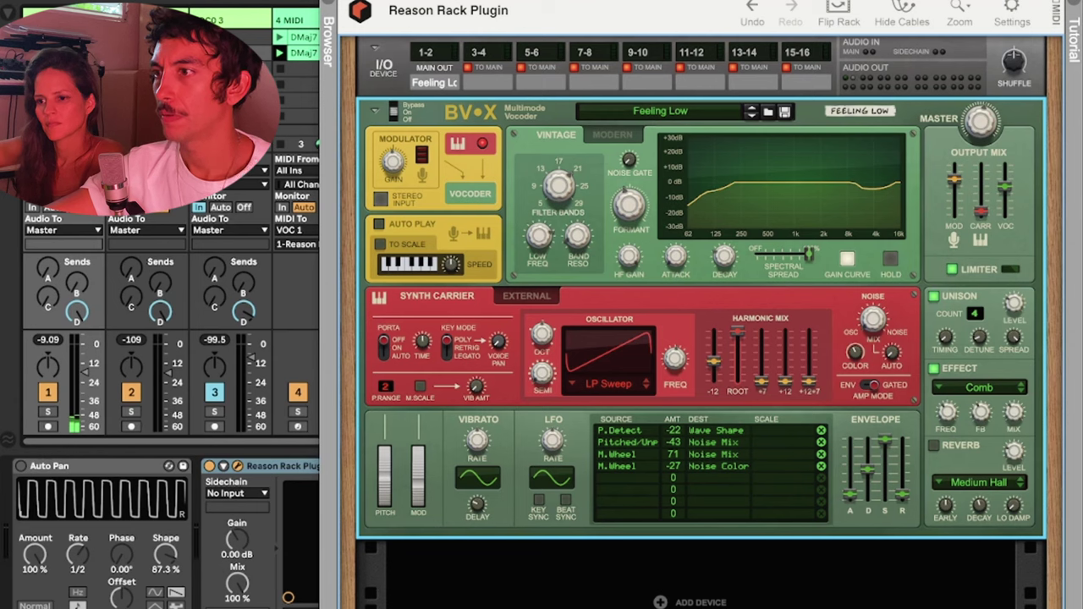
key("ctrl+alt+p")
Open the BV-X vocoder on the DRUMS 1 track, adjust its Decay and set the Noise Mix to about 10.9 %.
scroll(309, 82, "right", 5)
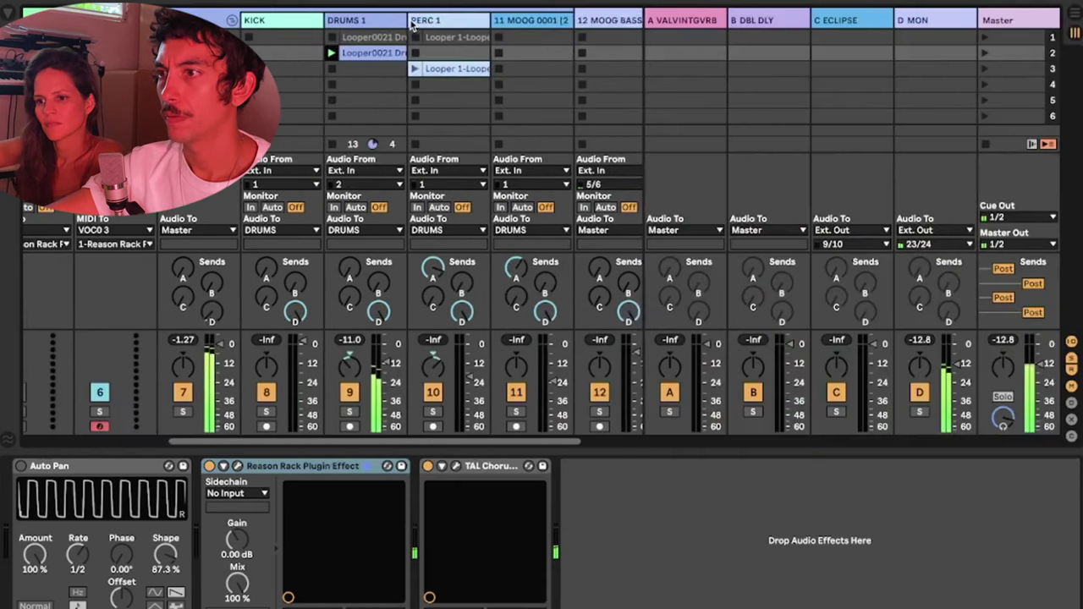
left_click(292, 14)
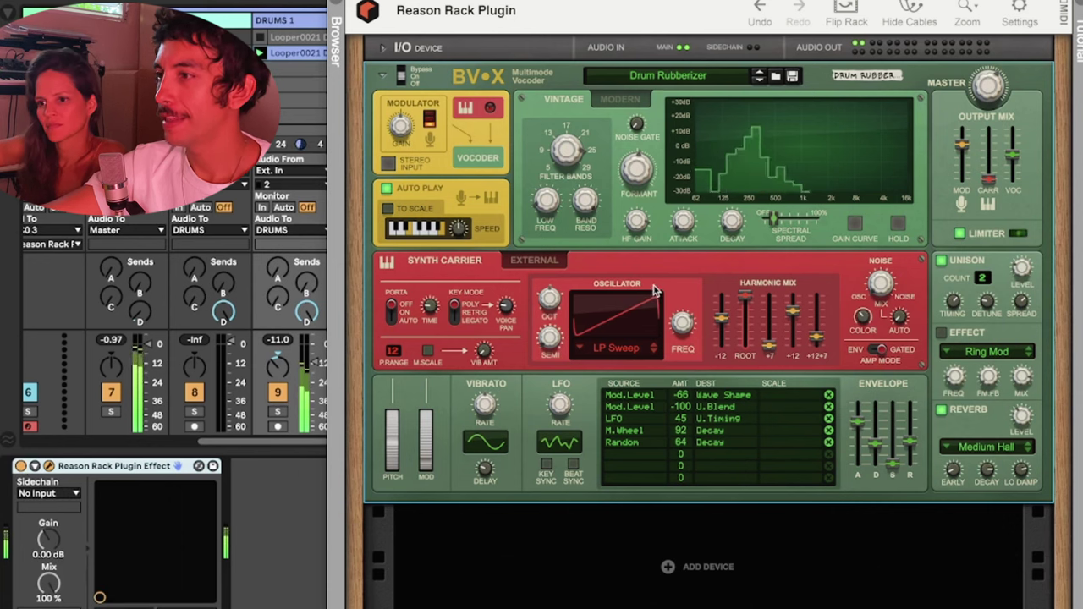
left_click(889, 262)
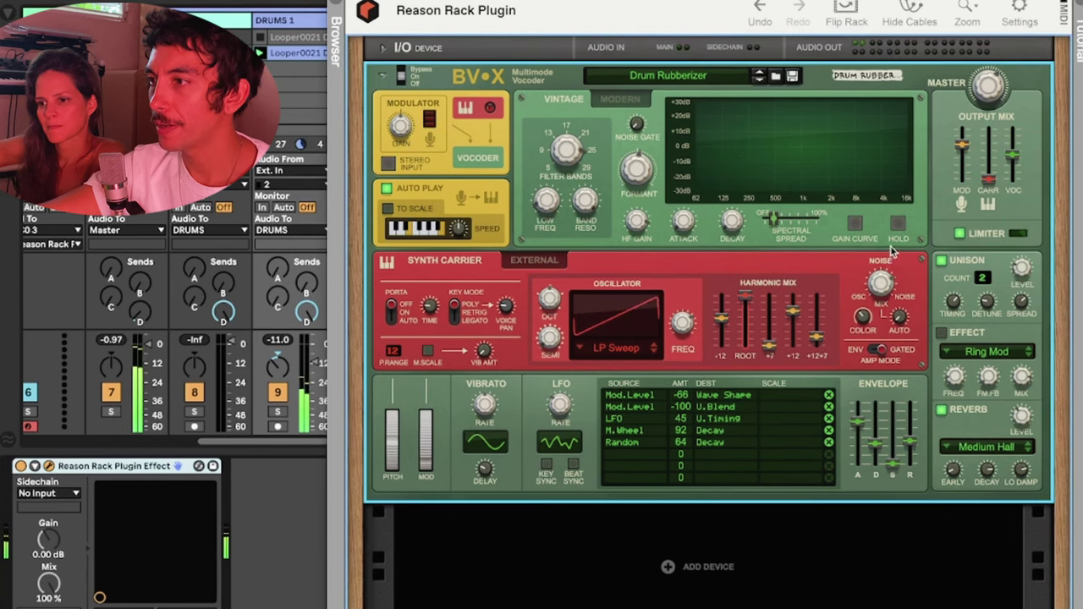
mouse_move(733, 225)
left_mouse_down()
mouse_move(741, 182)
mouse_move(737, 222)
left_mouse_up()
left_click_drag(881, 296, 879, 330)
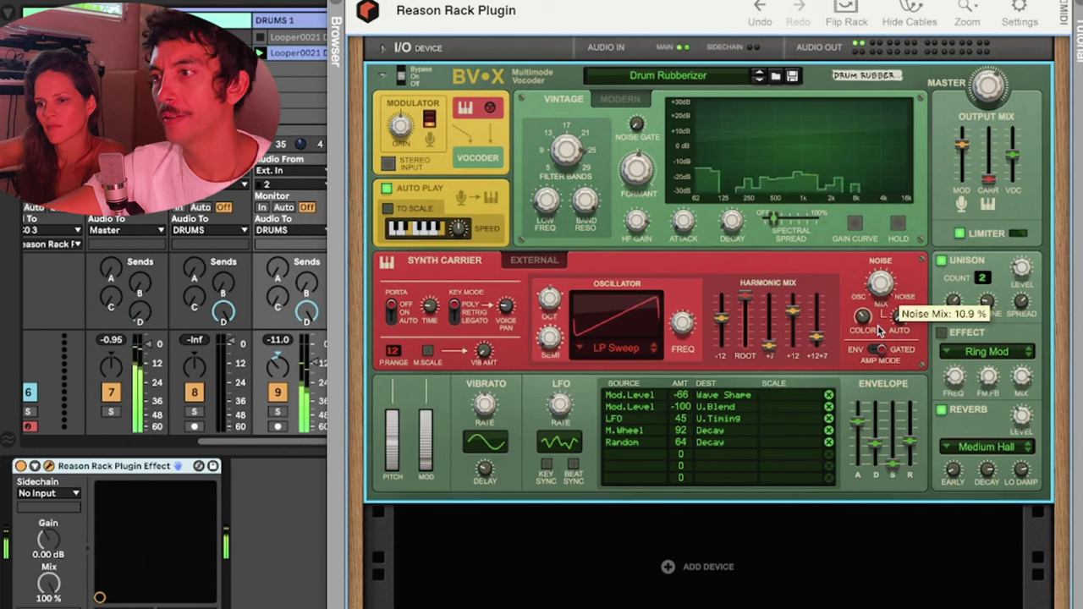
Readjust the Noise Mix of the vocoder on the DRUMS 1 track and hide the plug-in window.
left_click_drag(887, 283, 881, 306)
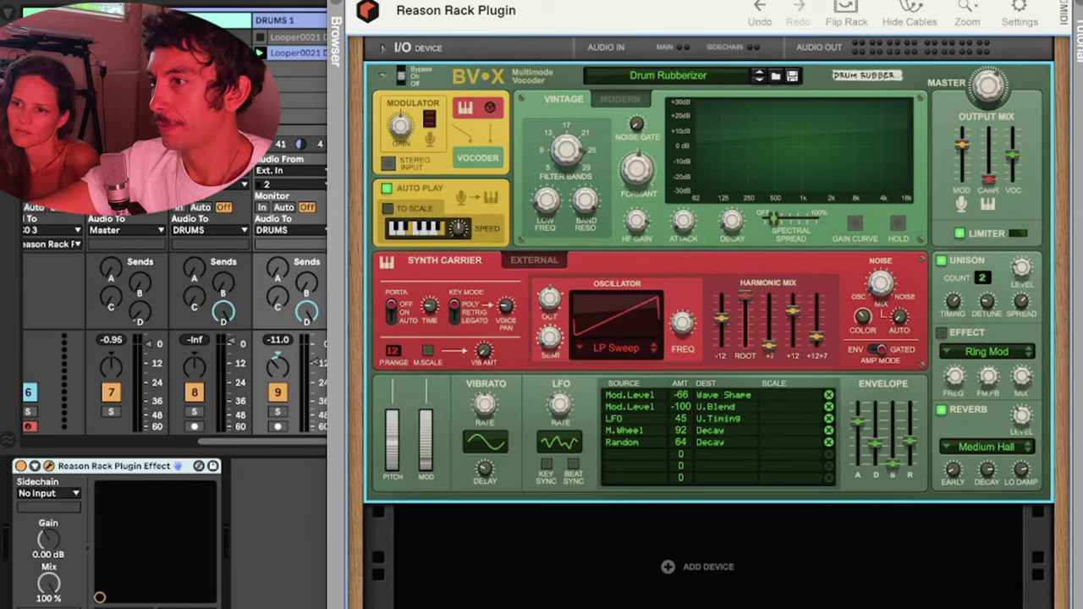
key("super+alt+p")
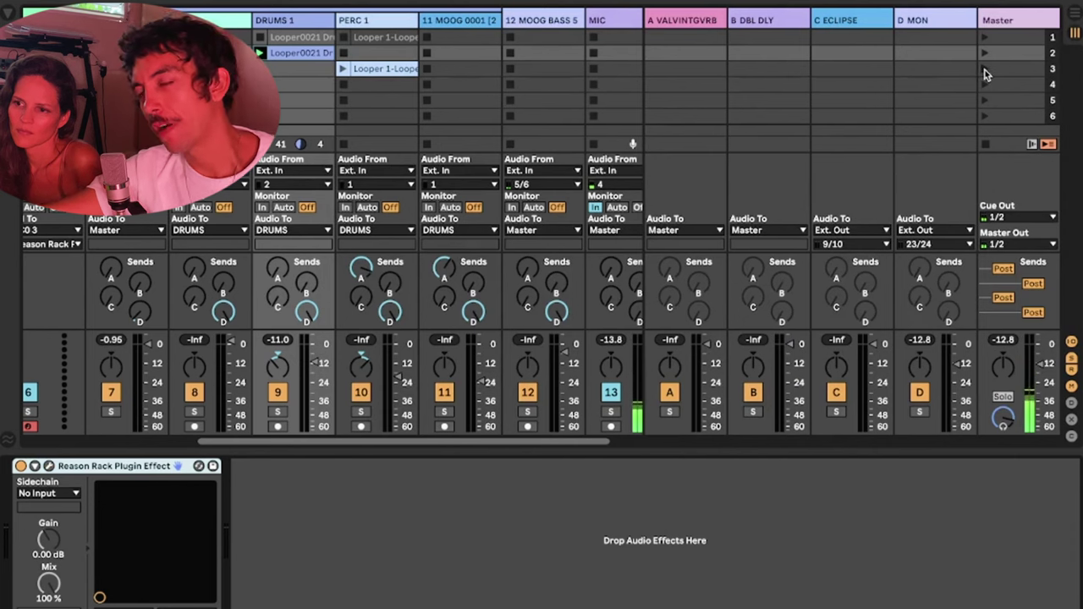
Launch scene 3 and compare the PERC 1 track with its Reason Rack effect bypassed and re-enabled.
scroll(984, 74, "right", 1)
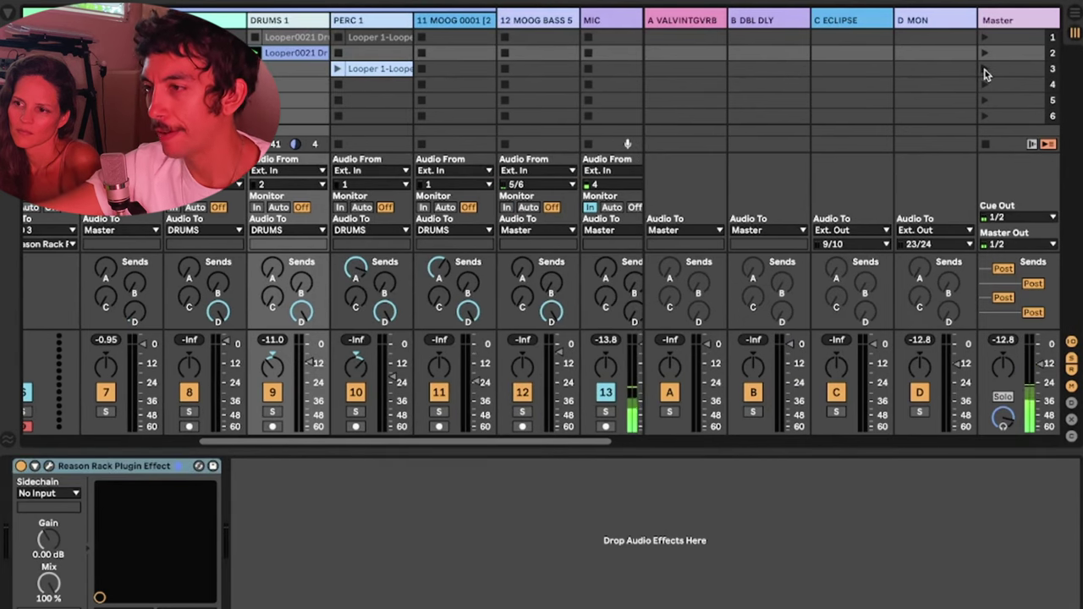
scroll(985, 74, "right", 1)
left_click(334, 28)
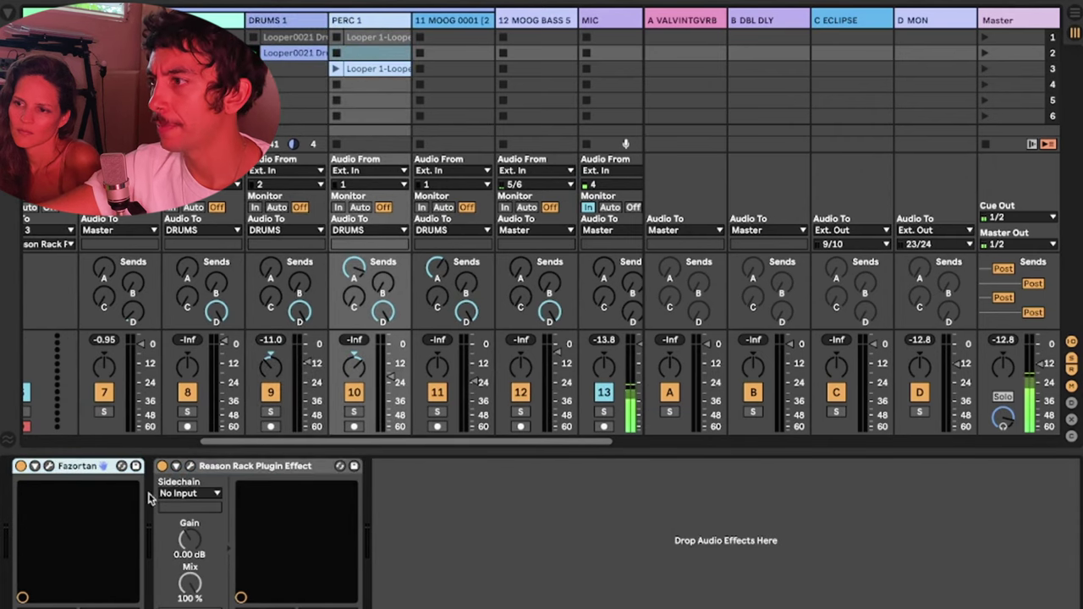
left_click(983, 69)
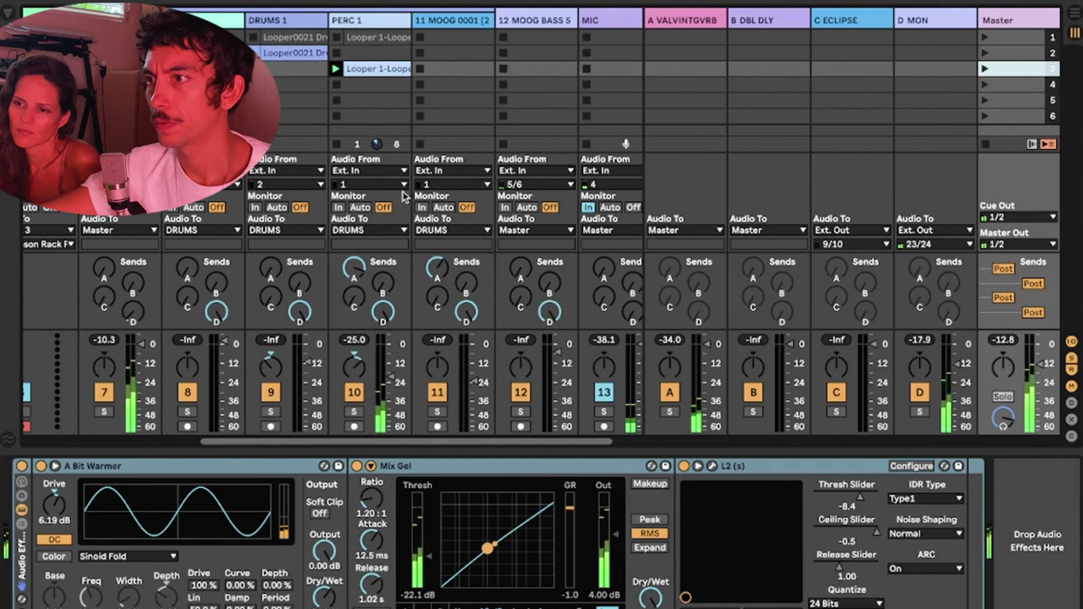
left_click(368, 28)
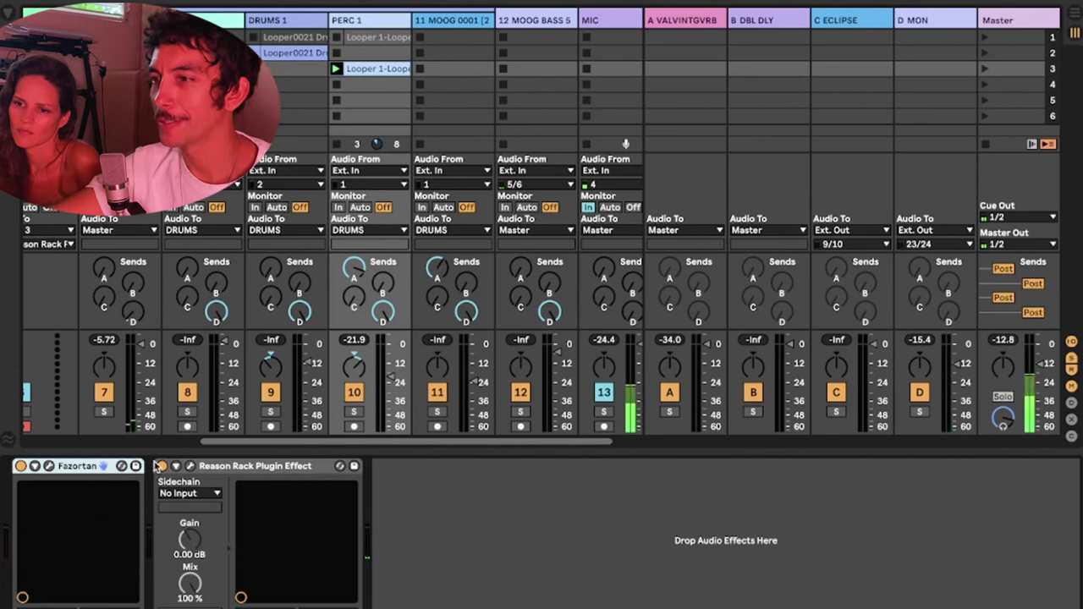
left_click(162, 467)
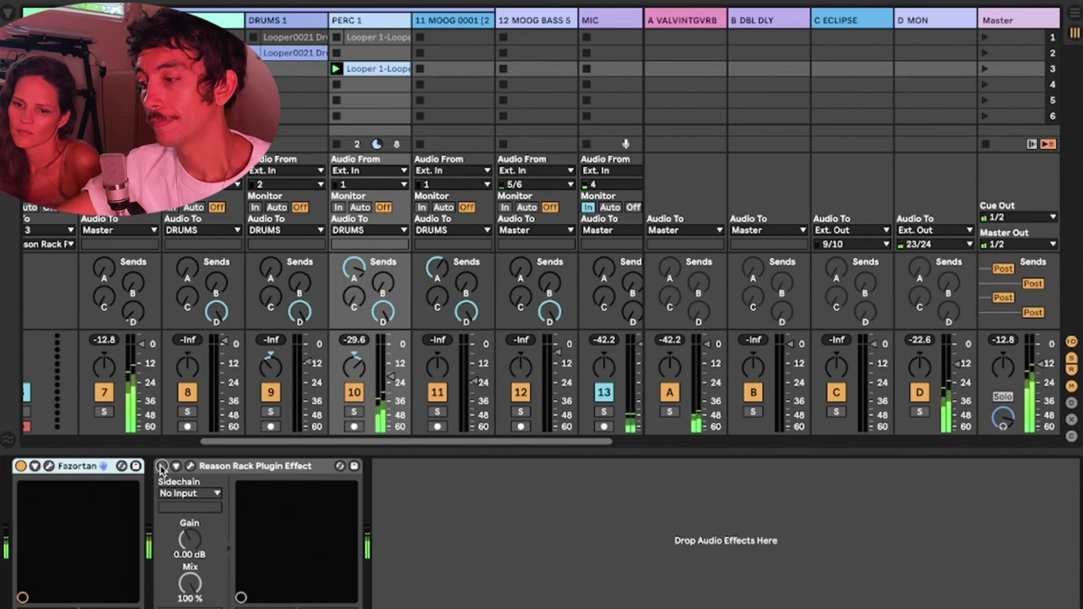
left_click(161, 467)
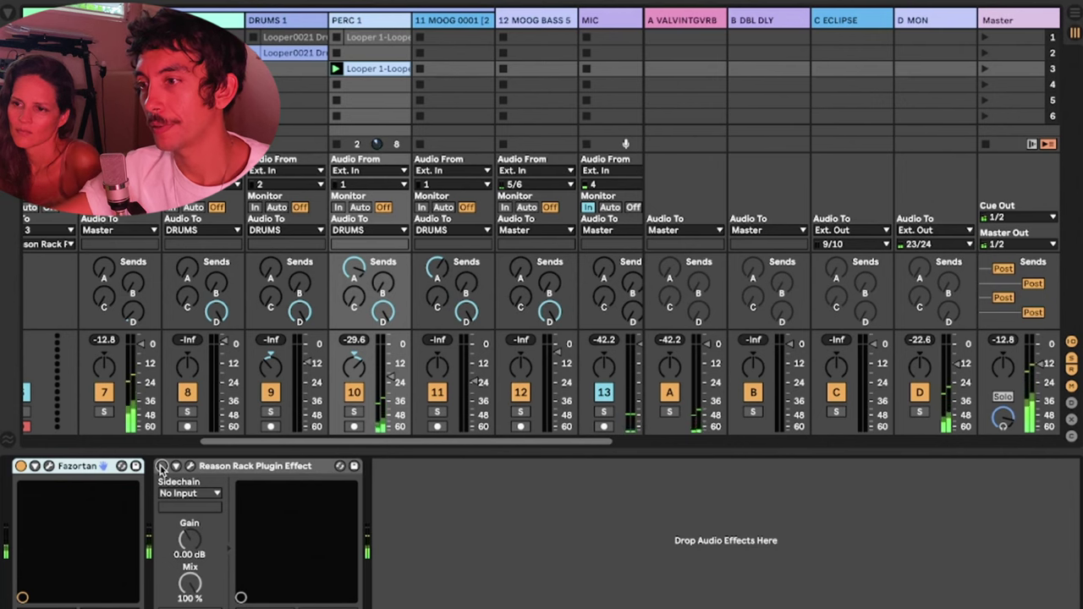
Open the PERC 1 vocoder, try the Modulator Mix at -∞ dB, and rebalance the modulator and vocoder output levels.
left_click(189, 467)
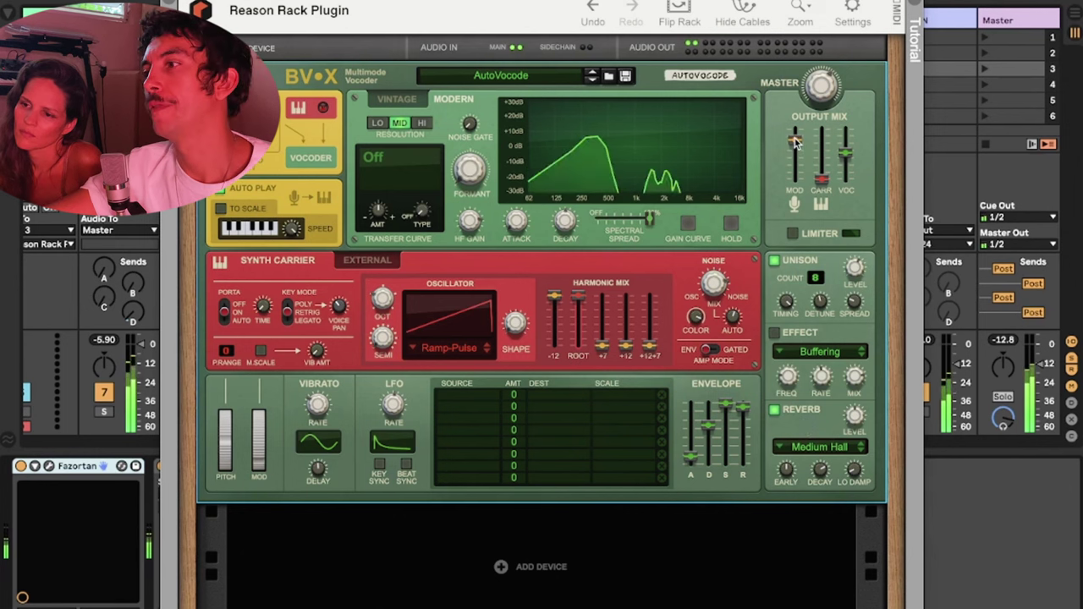
left_click_drag(796, 141, 793, 188)
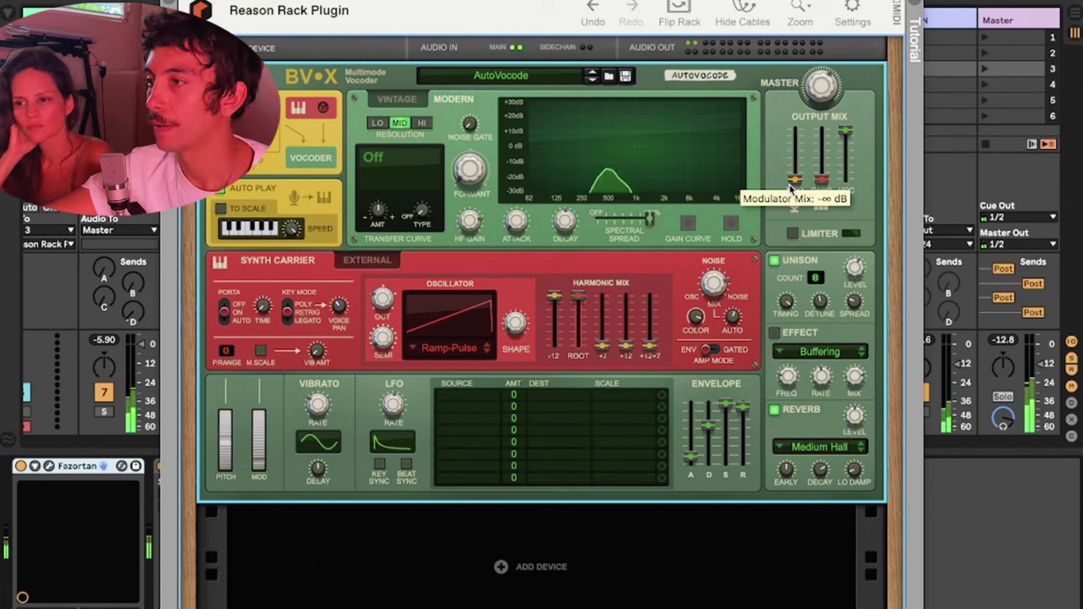
left_click_drag(794, 188, 842, 148)
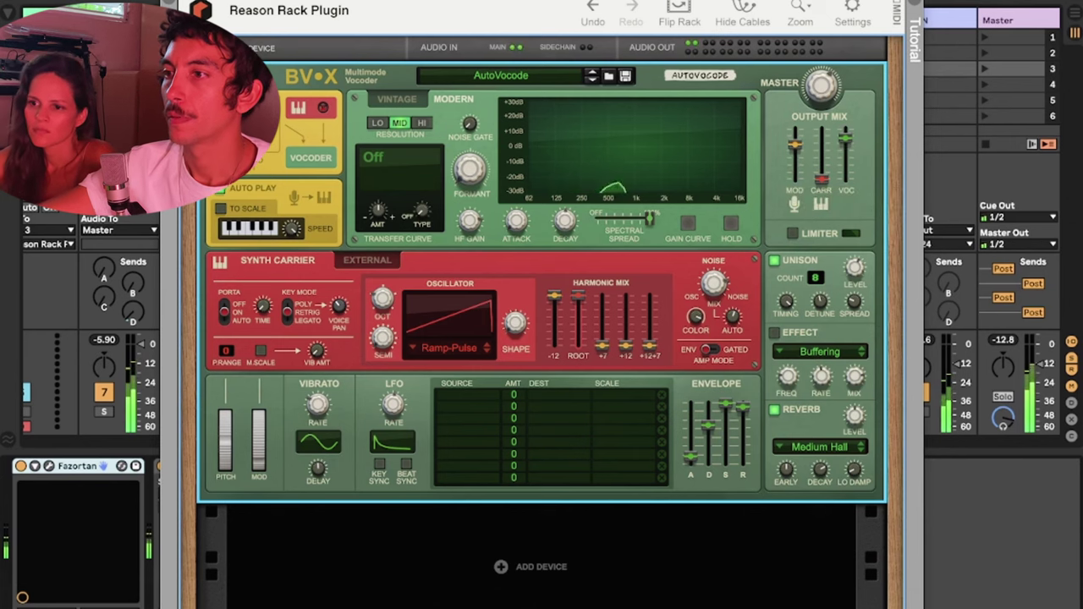
key("super+alt+p")
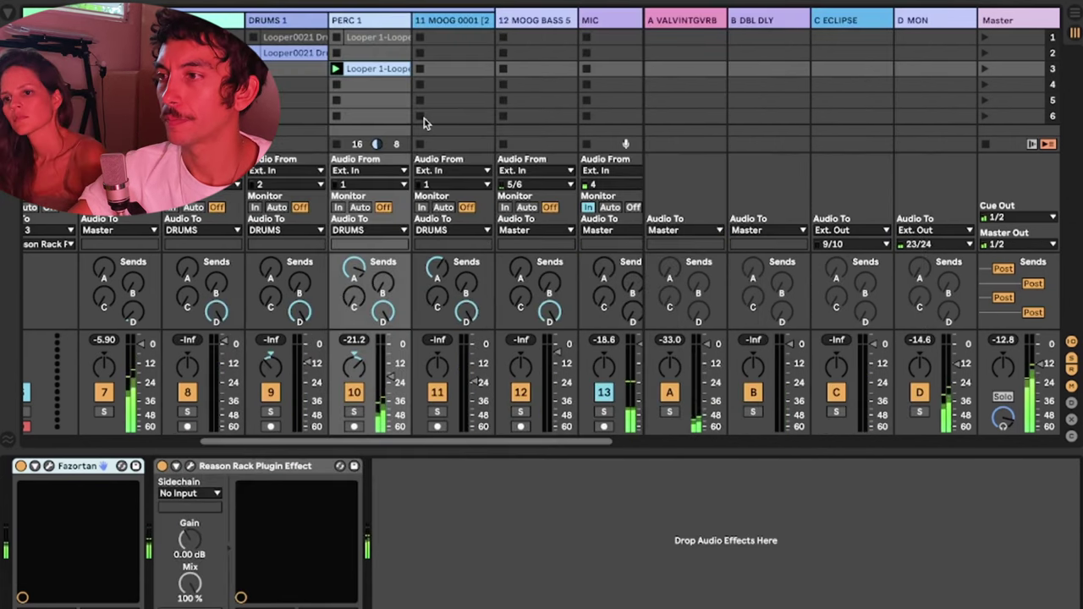
Switch to the Arrangement view and return all tracks to arrangement playback.
key("Tab")
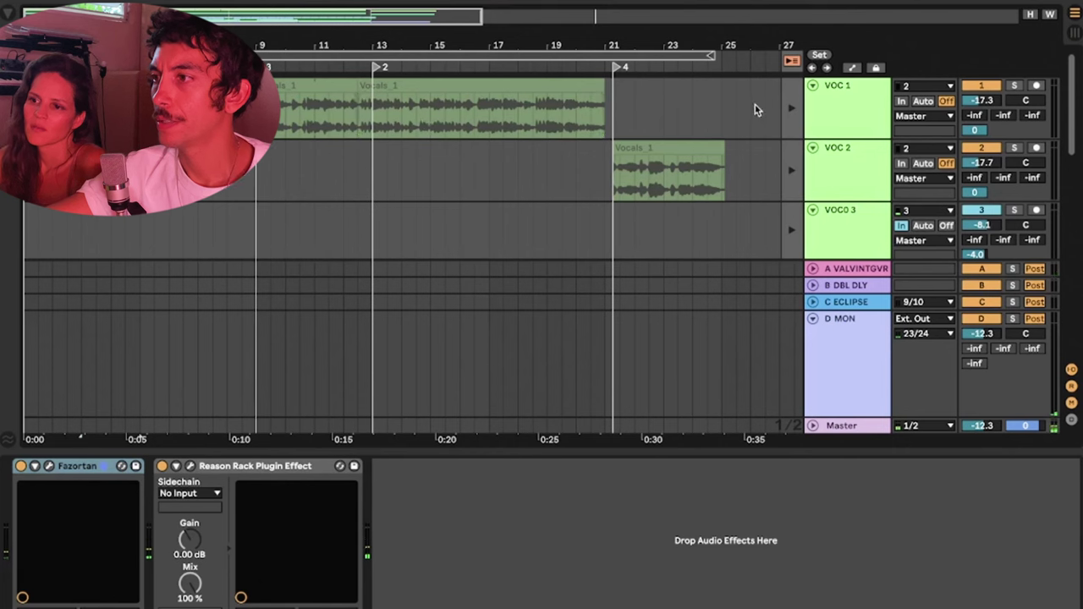
left_click(792, 61)
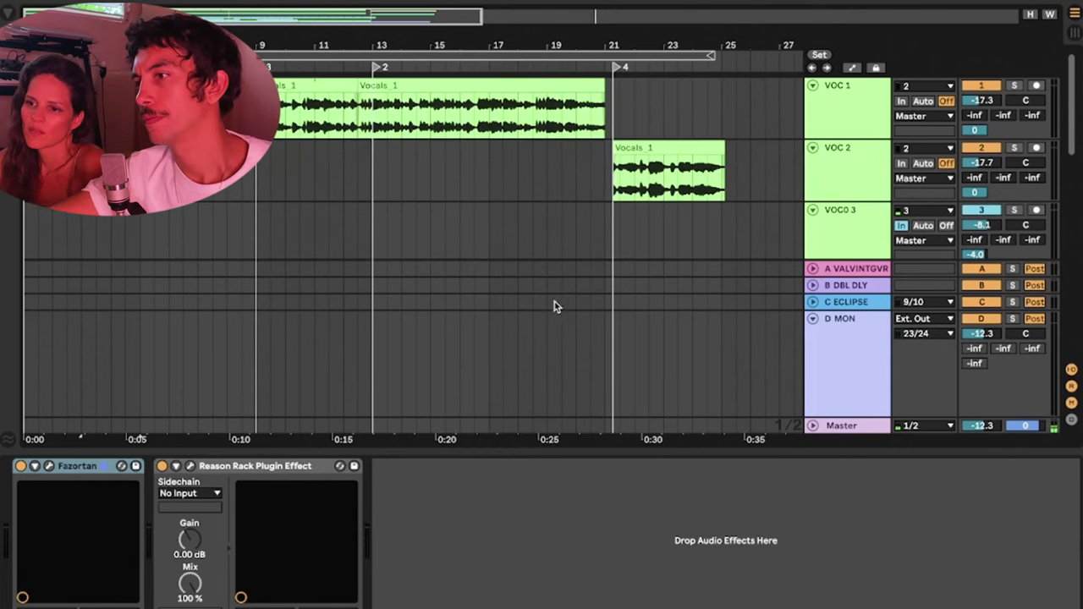
key("ctrl+z")
key("ctrl+z")
key("ctrl+z")
key("ctrl+z")
key("ctrl+z")
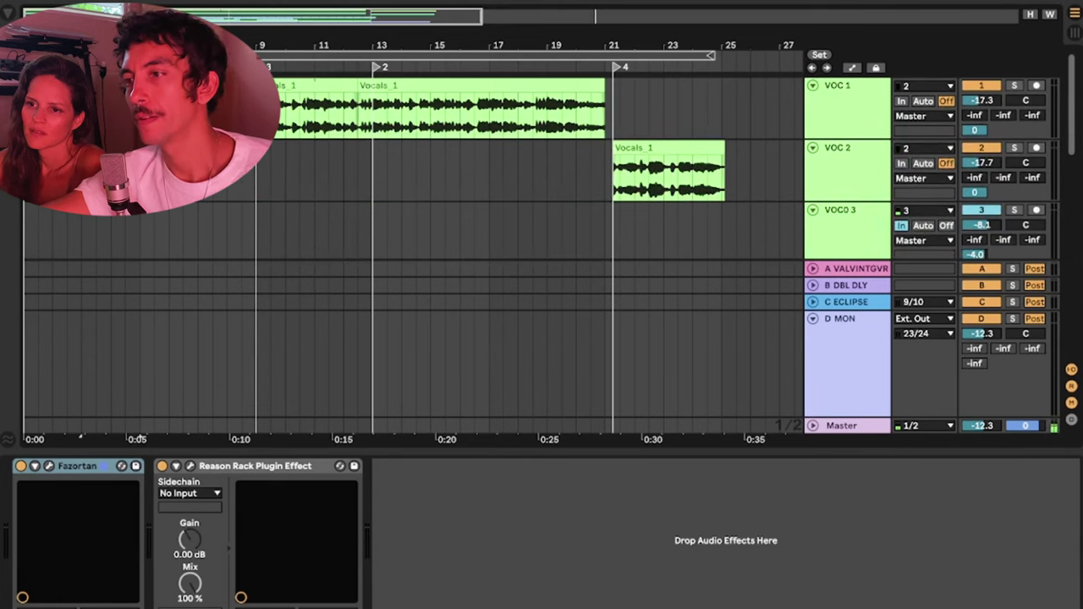
Start playback of the arrangement and lower the DRUMS 1 track's volume to -15.0 dB.
key("space")
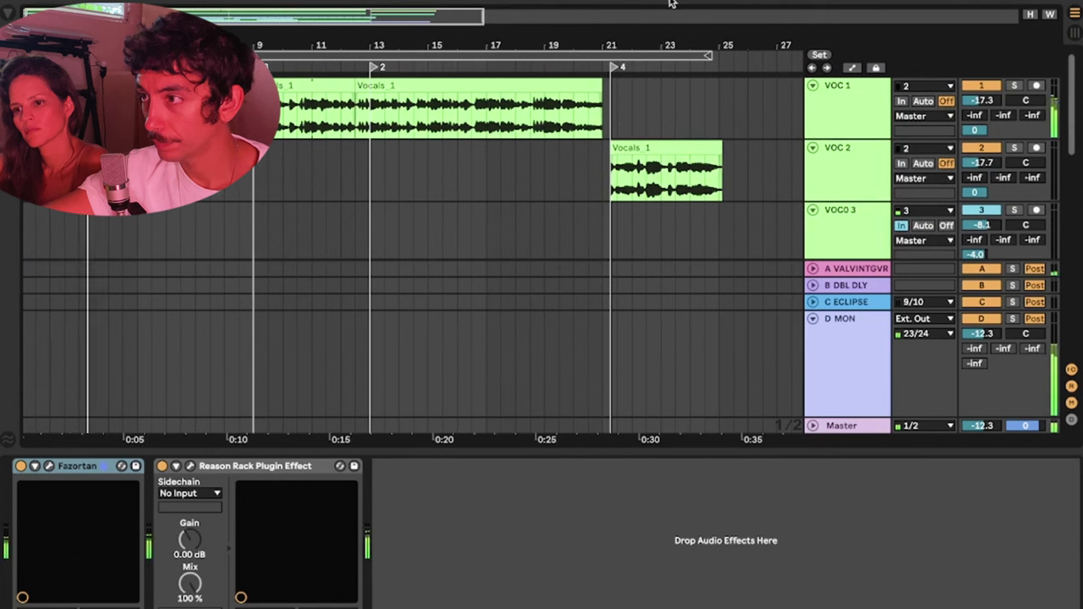
scroll(291, 220, "down", 5)
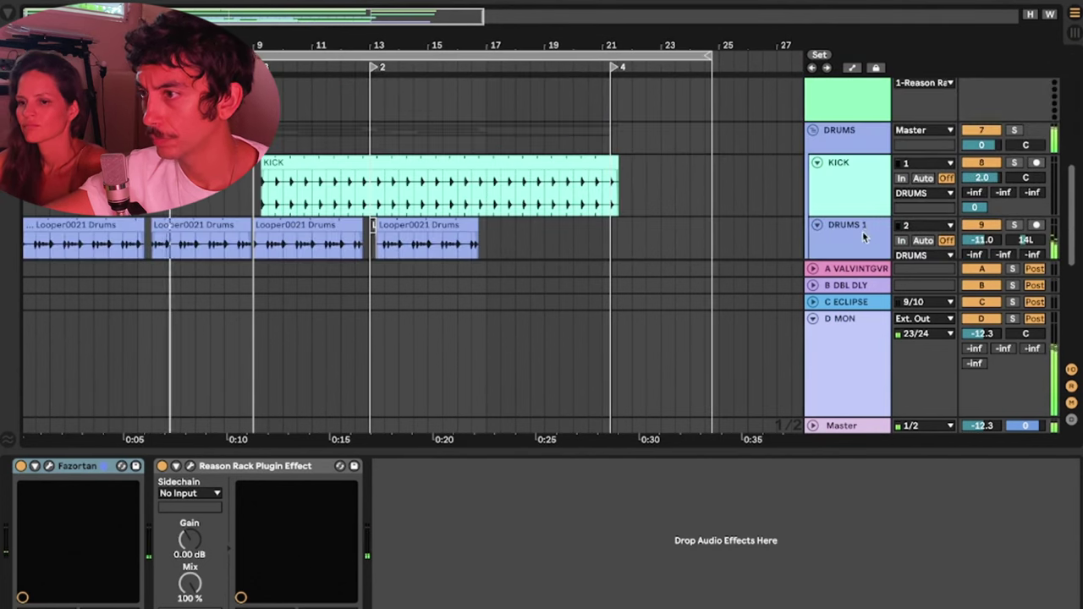
scroll(864, 238, "down", 2)
left_click_drag(982, 187, 982, 194)
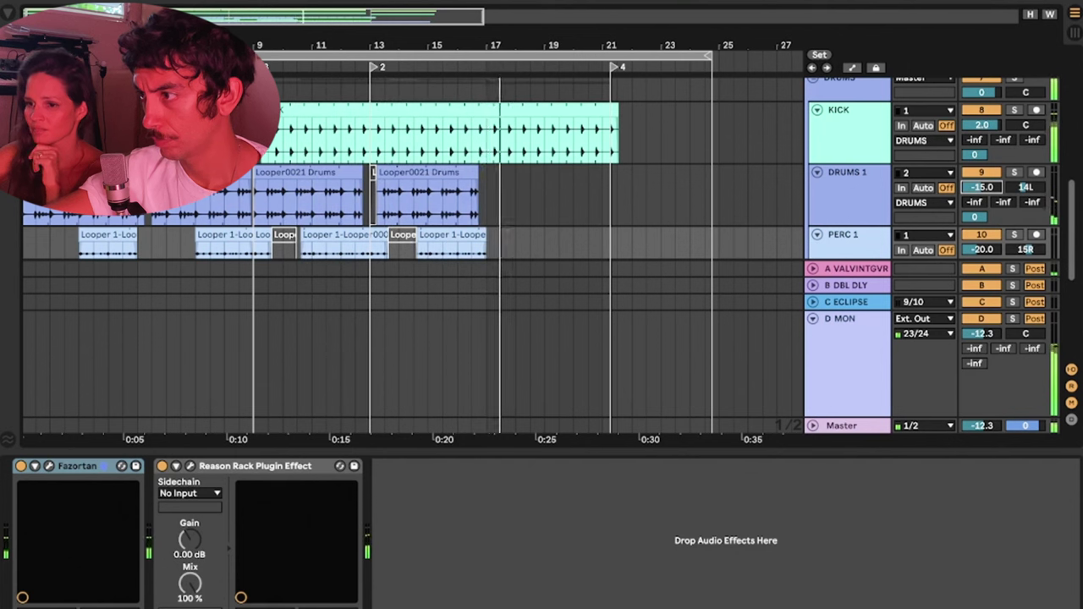
Show the device chain of the VOC 1 track.
scroll(849, 110, "up", 5)
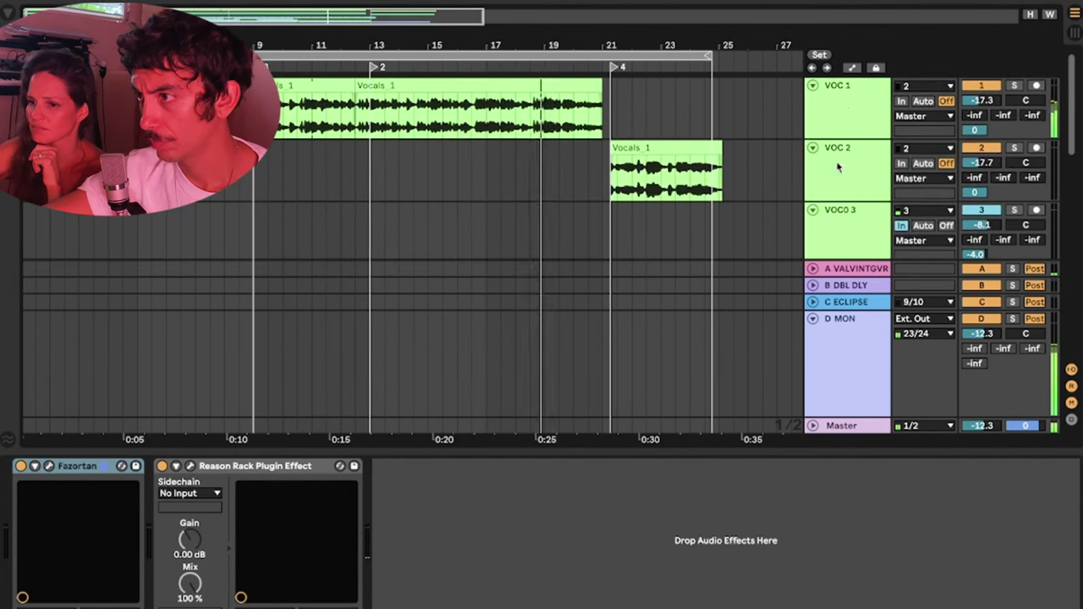
left_click(849, 111)
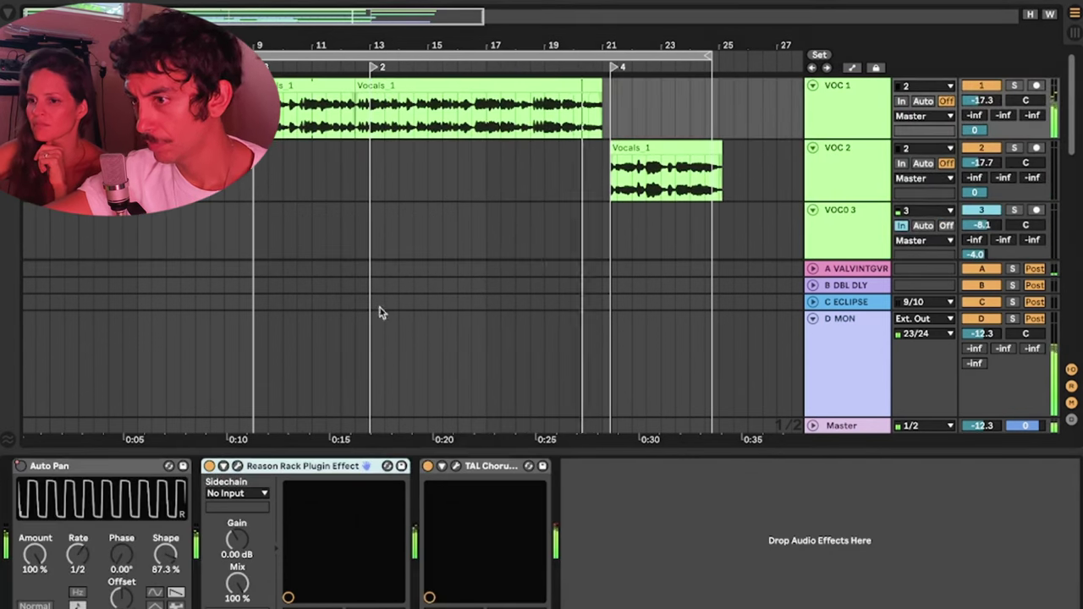